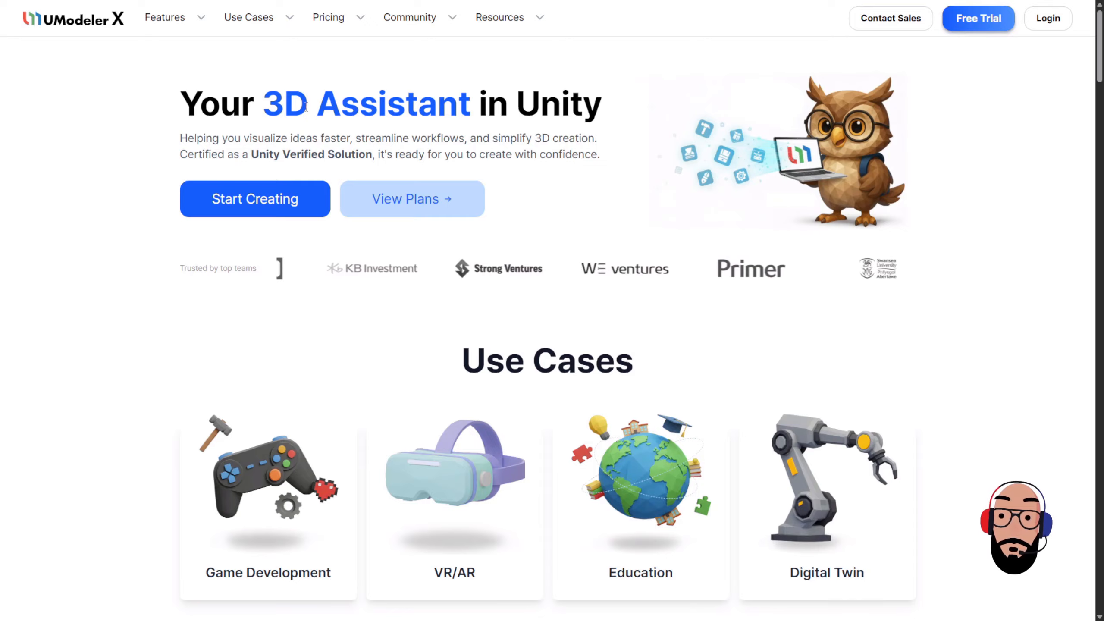
- Go to the Free Trial page from the Pricing menu on the UModeler X site
{"action": "mouse_move", "coordinate": [339, 31]}
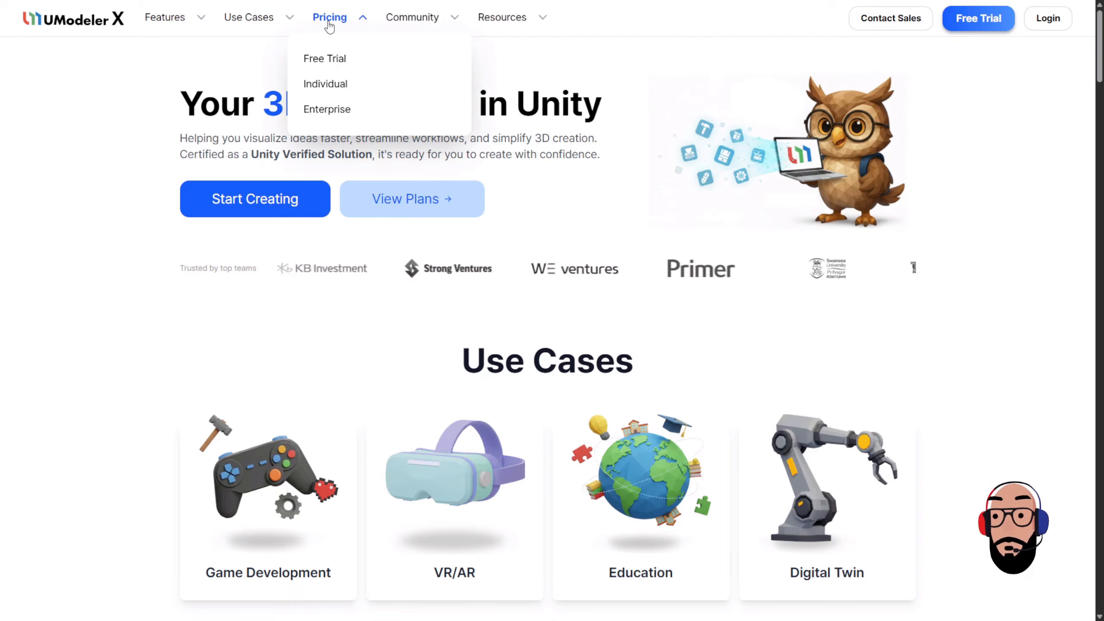
{"action": "left_click", "coordinate": [332, 60]}
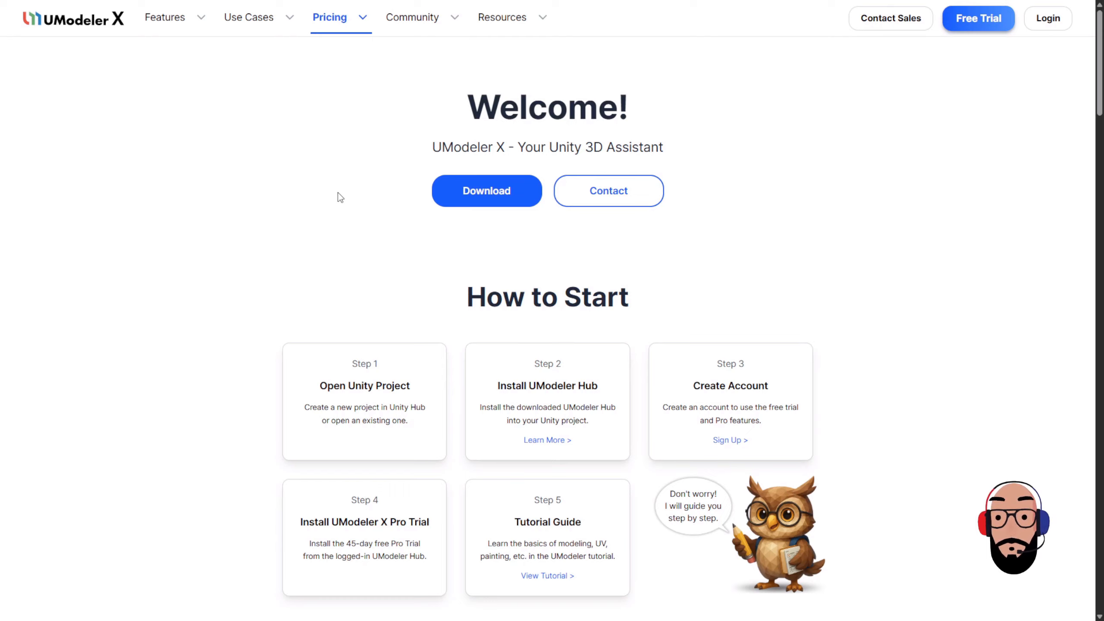
- Download com.tripolygon.umodeler-hub-1.1.8 into Downloads and dismiss the save prompt
{"action": "left_click", "coordinate": [477, 201]}
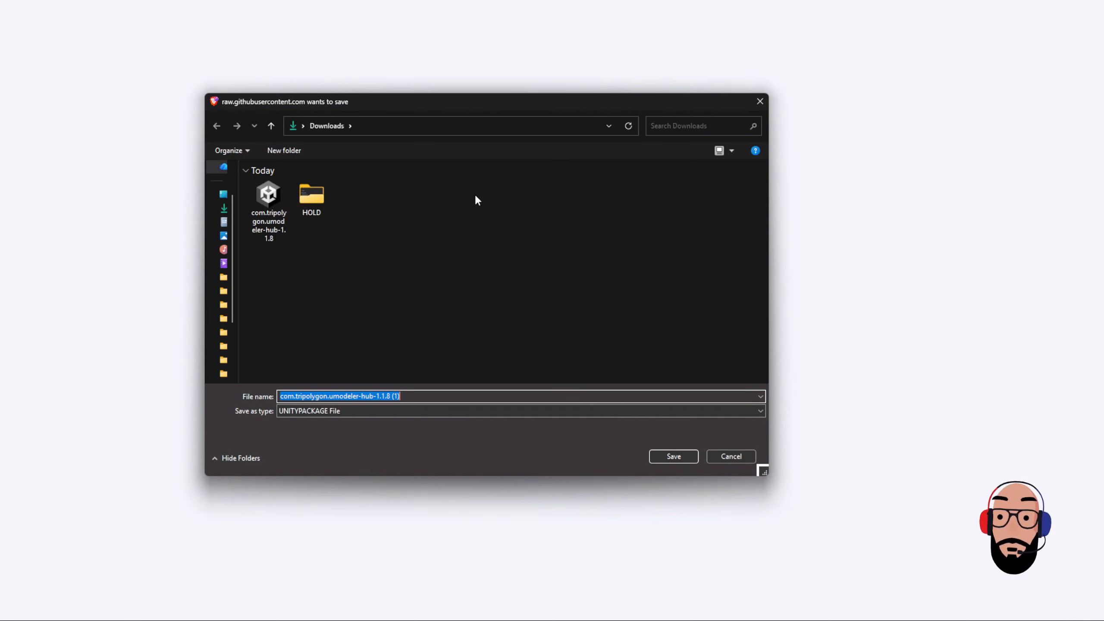
{"action": "left_click", "coordinate": [268, 204]}
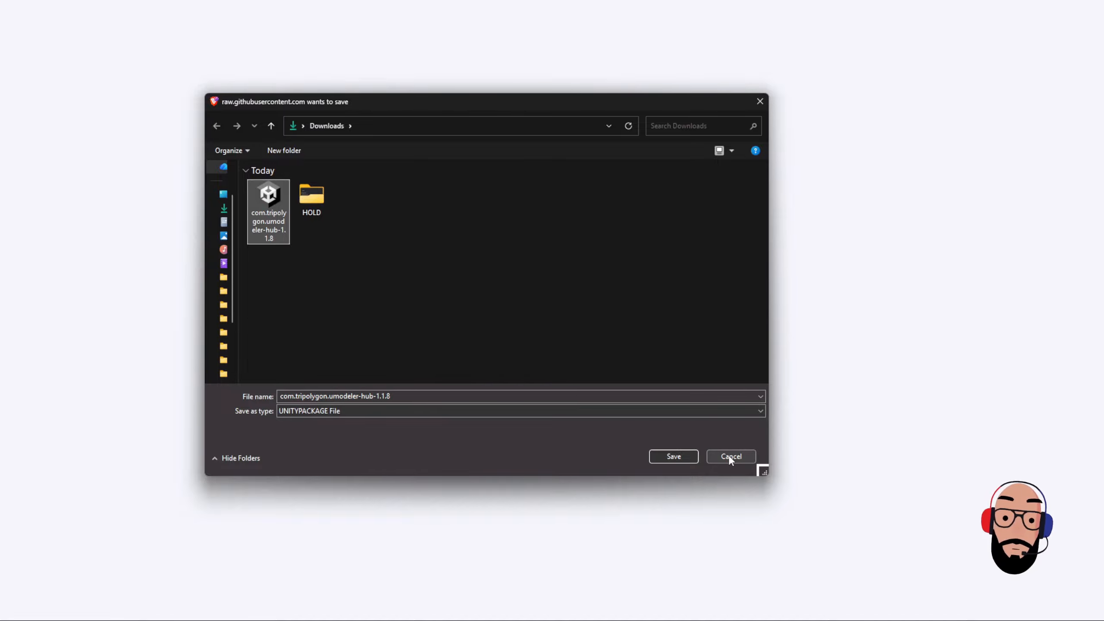
{"action": "left_click", "coordinate": [350, 316]}
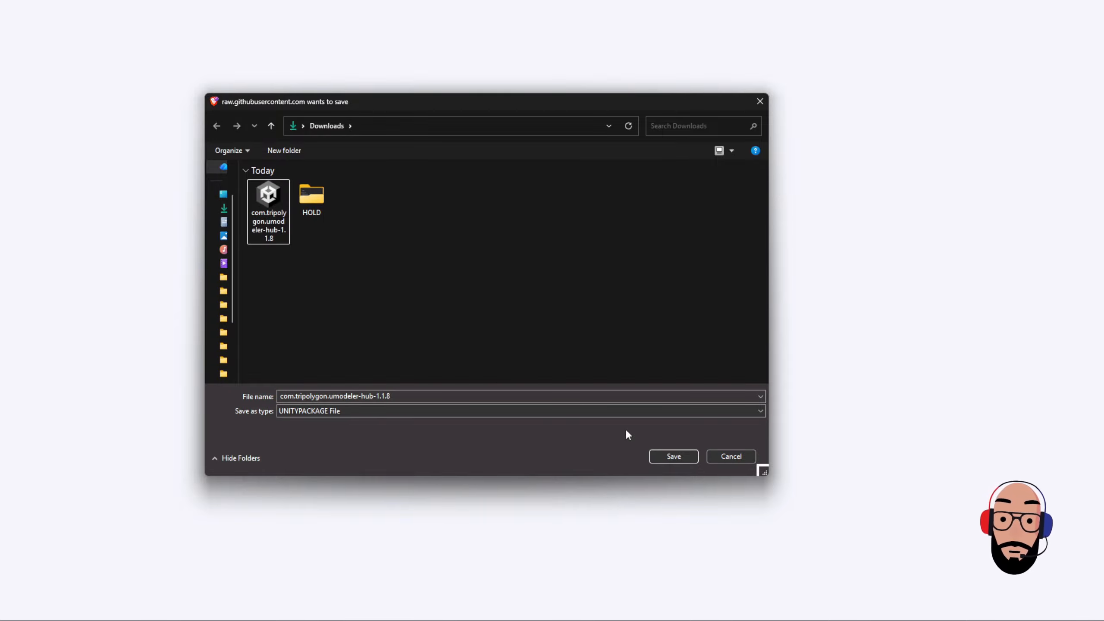
{"action": "left_click", "coordinate": [727, 455]}
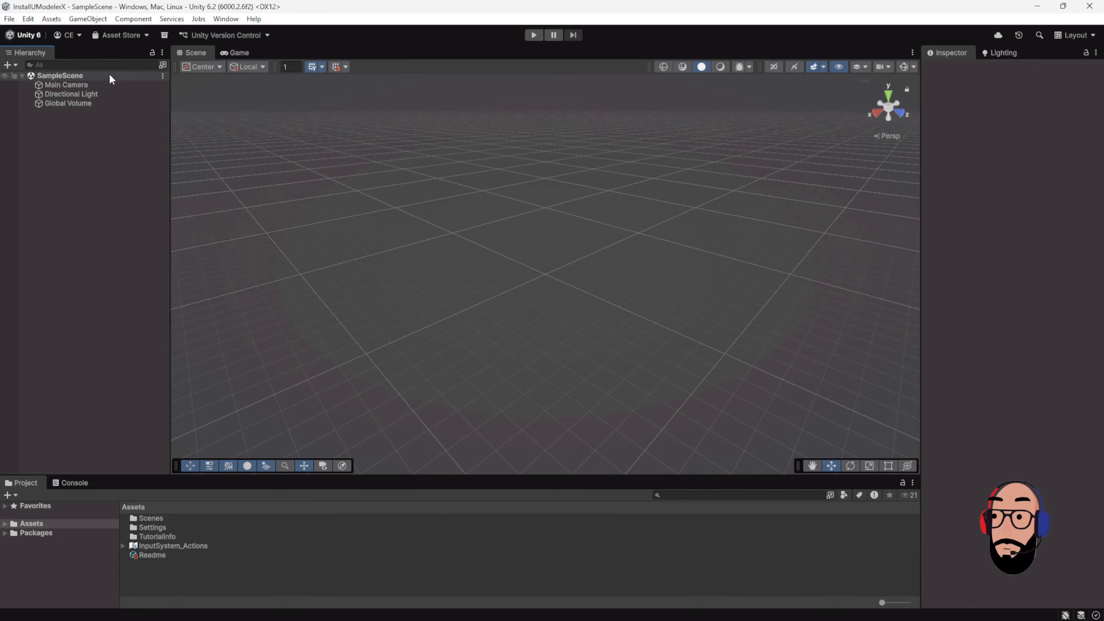
- Bring up the InstallUModelerX project in Unity and browse its editor menus
{"action": "left_click", "coordinate": [36, 22]}
- Import com.tripolygon.umodeler-hub-1.1.8 from Downloads as a custom package via Assets > Import Package
{"action": "left_click", "coordinate": [52, 18]}
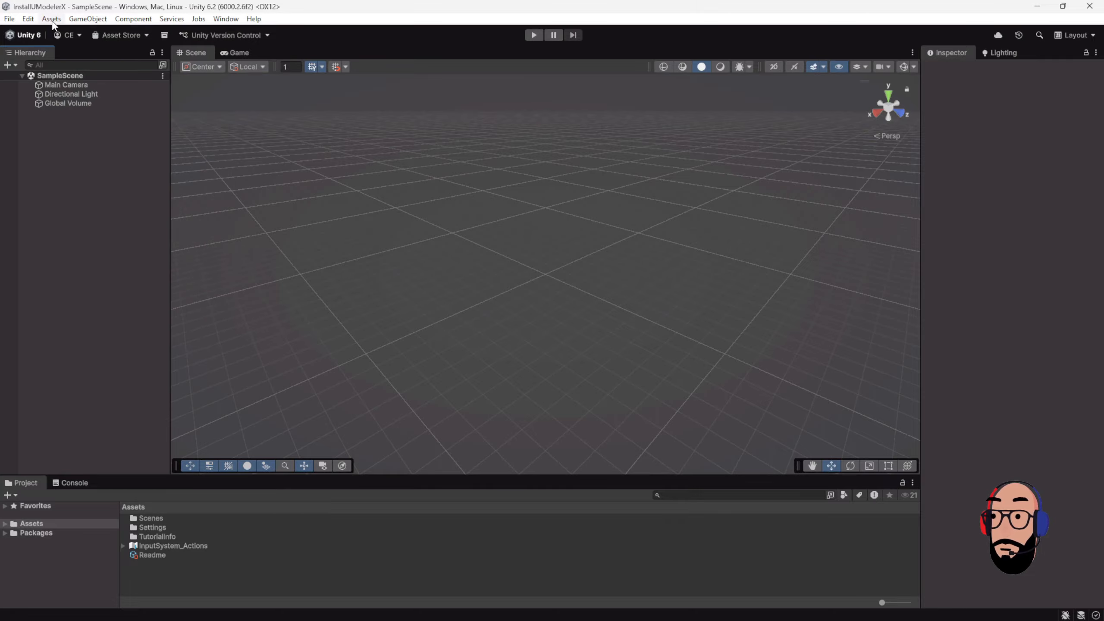
{"action": "left_click", "coordinate": [52, 19]}
{"action": "mouse_move", "coordinate": [104, 139]}
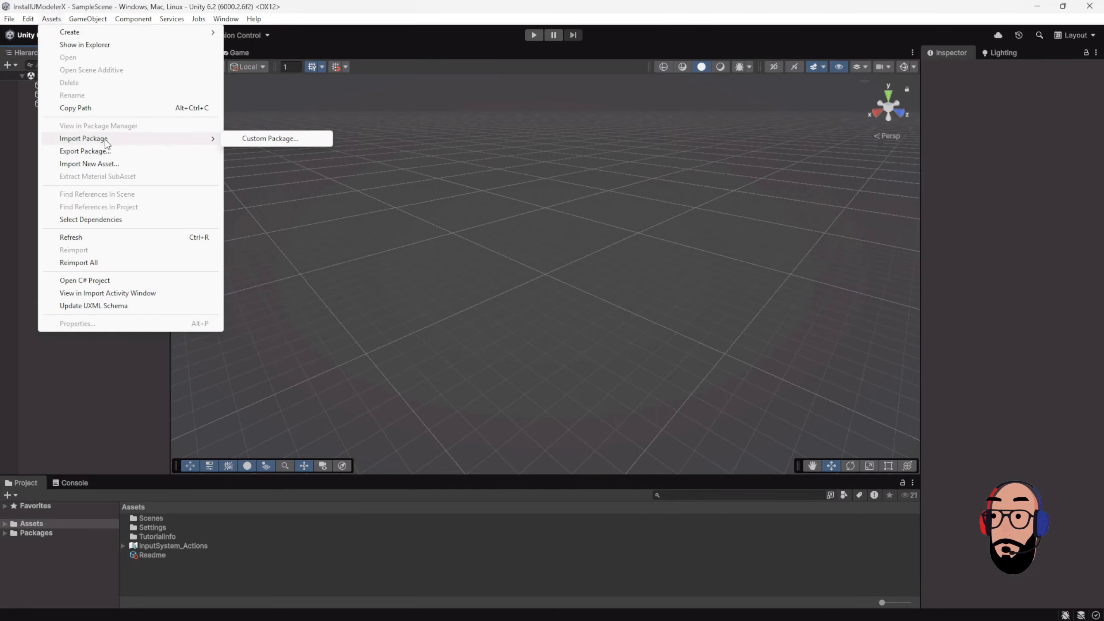
{"action": "left_click", "coordinate": [270, 139]}
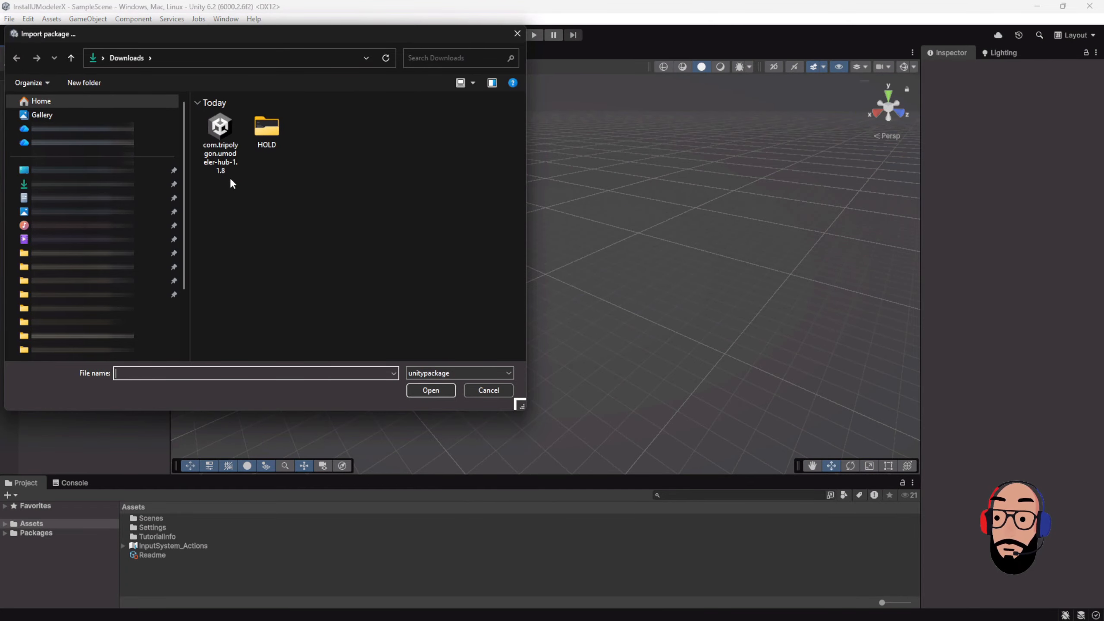
{"action": "left_click", "coordinate": [226, 146]}
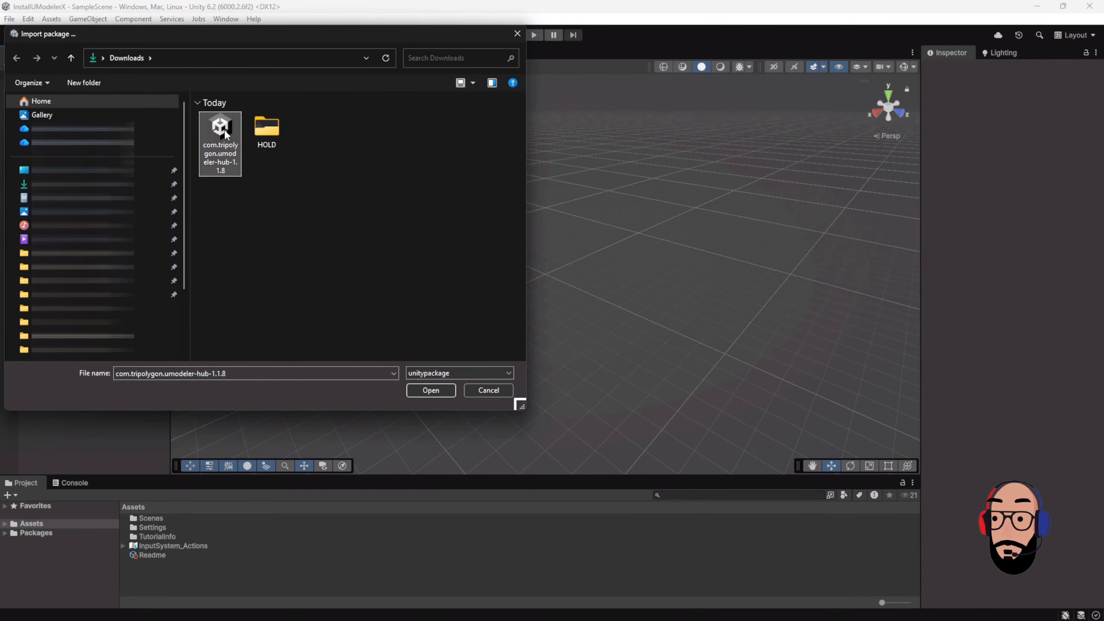
{"action": "left_click", "coordinate": [431, 390]}
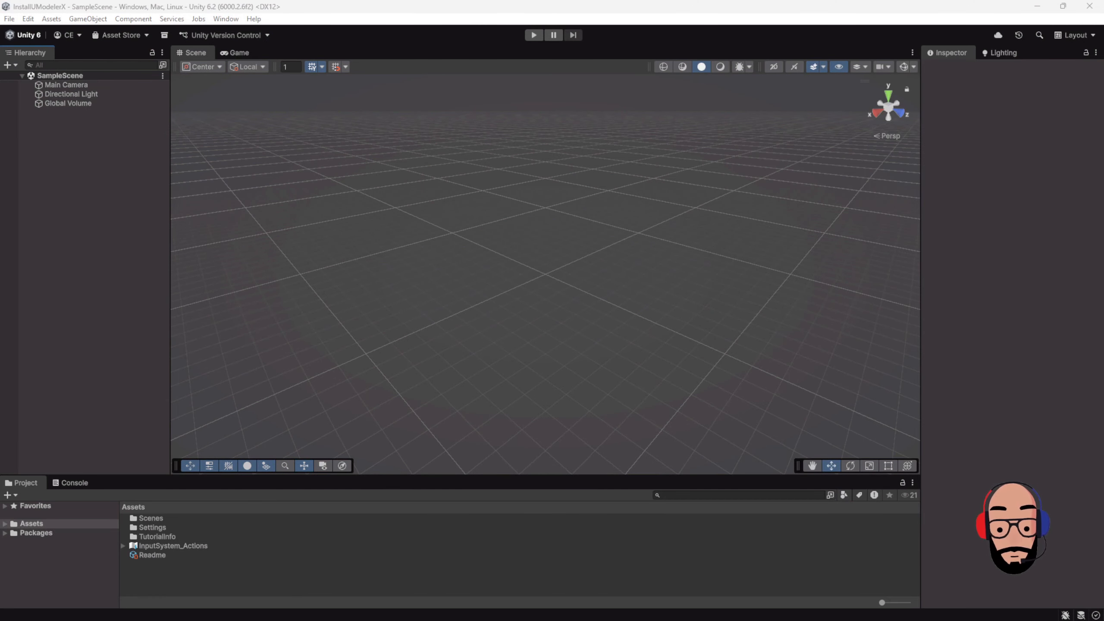
- Review the UModeler-Hub file tree in the Import Unity Package dialog and import everything
{"action": "left_click_drag", "start_coordinate": [633, 508], "coordinate": [560, 152]}
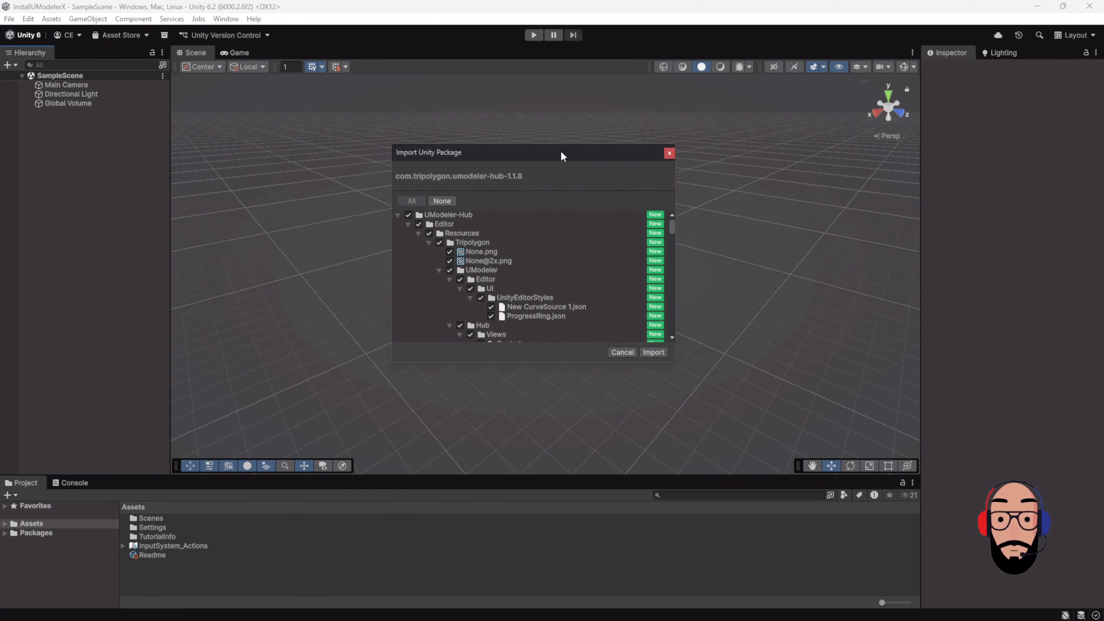
{"action": "left_click_drag", "start_coordinate": [672, 364], "coordinate": [704, 457]}
{"action": "left_click_drag", "start_coordinate": [597, 157], "coordinate": [588, 109]}
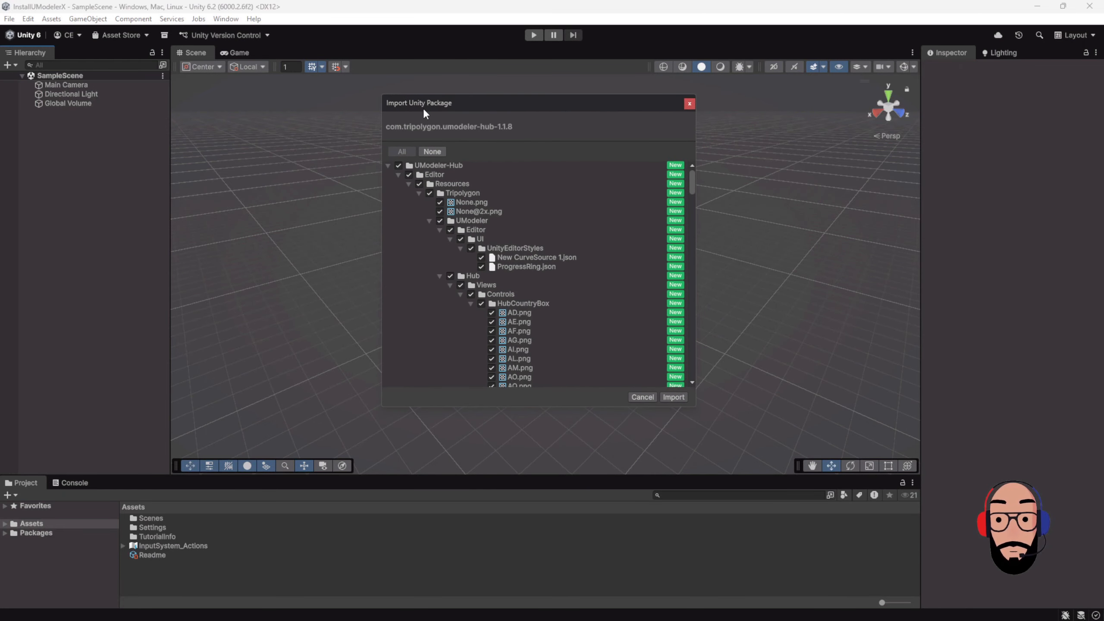
{"action": "left_click", "coordinate": [399, 175]}
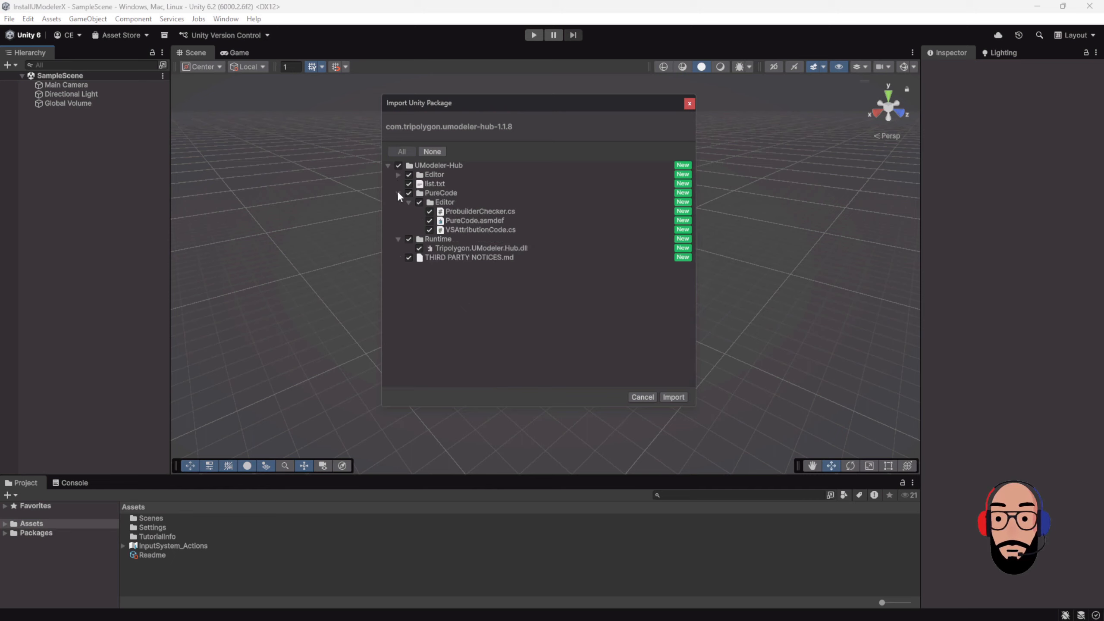
{"action": "left_click", "coordinate": [398, 194]}
{"action": "left_click", "coordinate": [387, 165]}
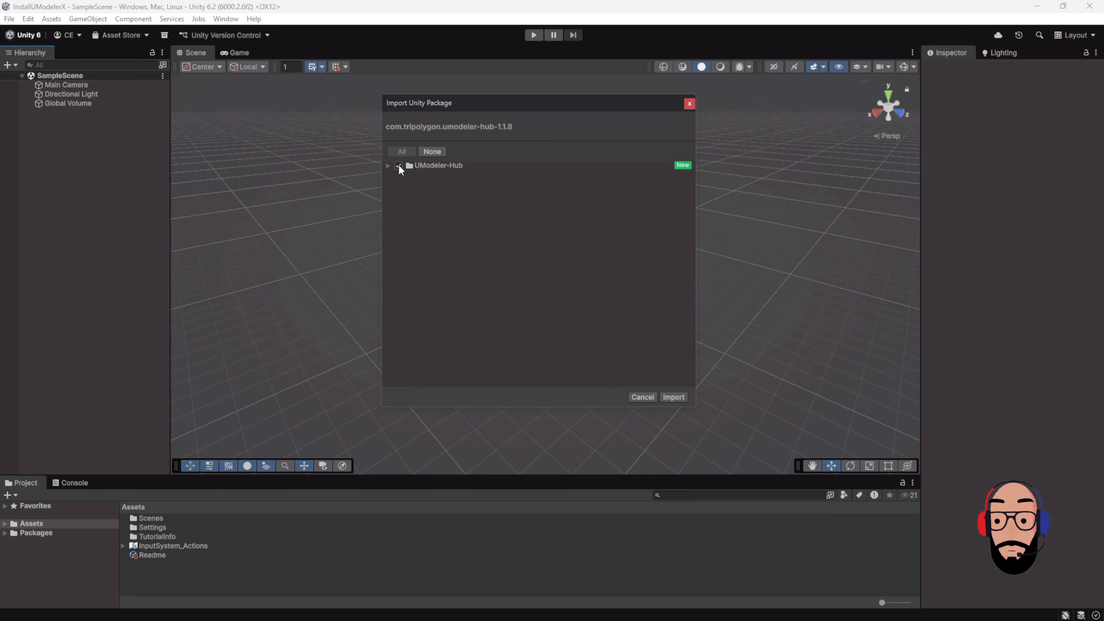
{"action": "left_click", "coordinate": [388, 166]}
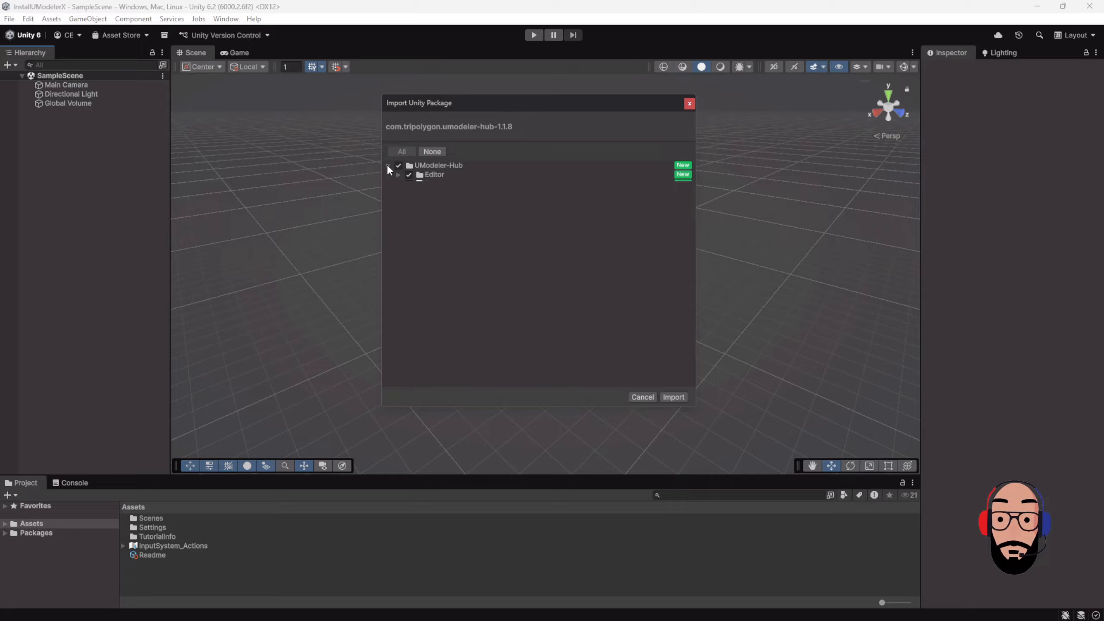
{"action": "left_click", "coordinate": [387, 165]}
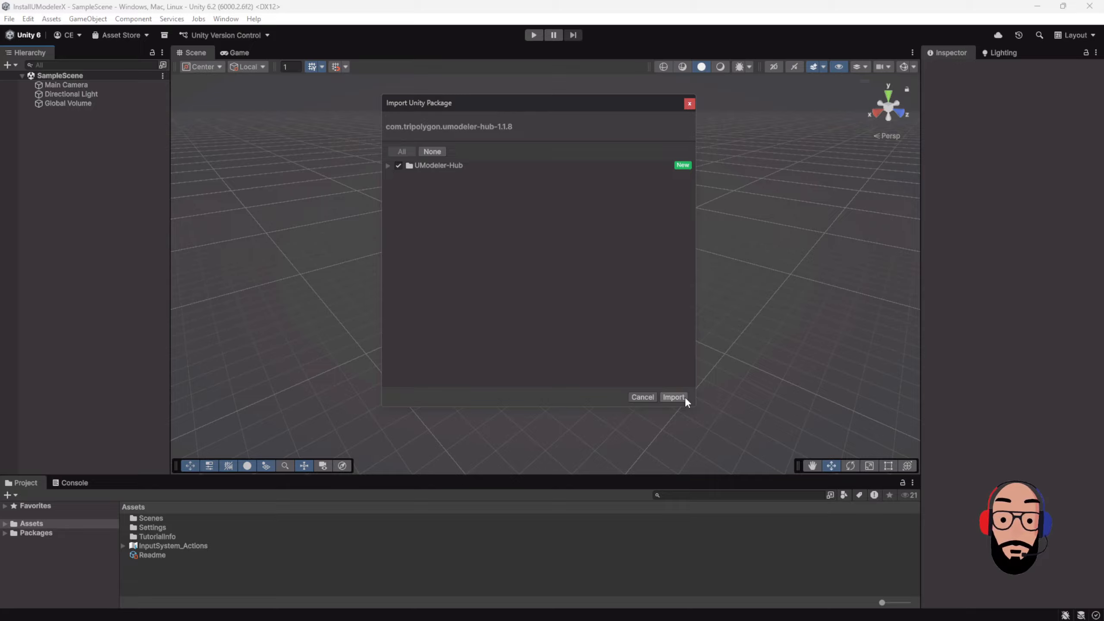
{"action": "left_click", "coordinate": [674, 397]}
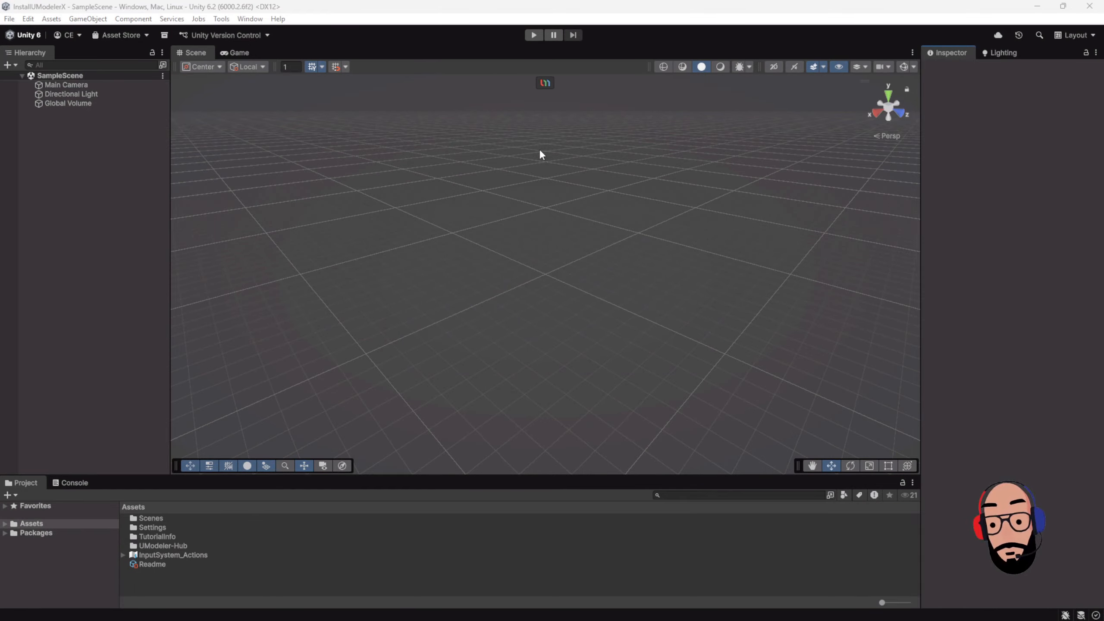
- Open the UModeler Hub sign-in window from the Scene view and choose Create an Account
{"action": "left_click", "coordinate": [545, 84]}
{"action": "left_click_drag", "start_coordinate": [581, 113], "coordinate": [576, 114]}
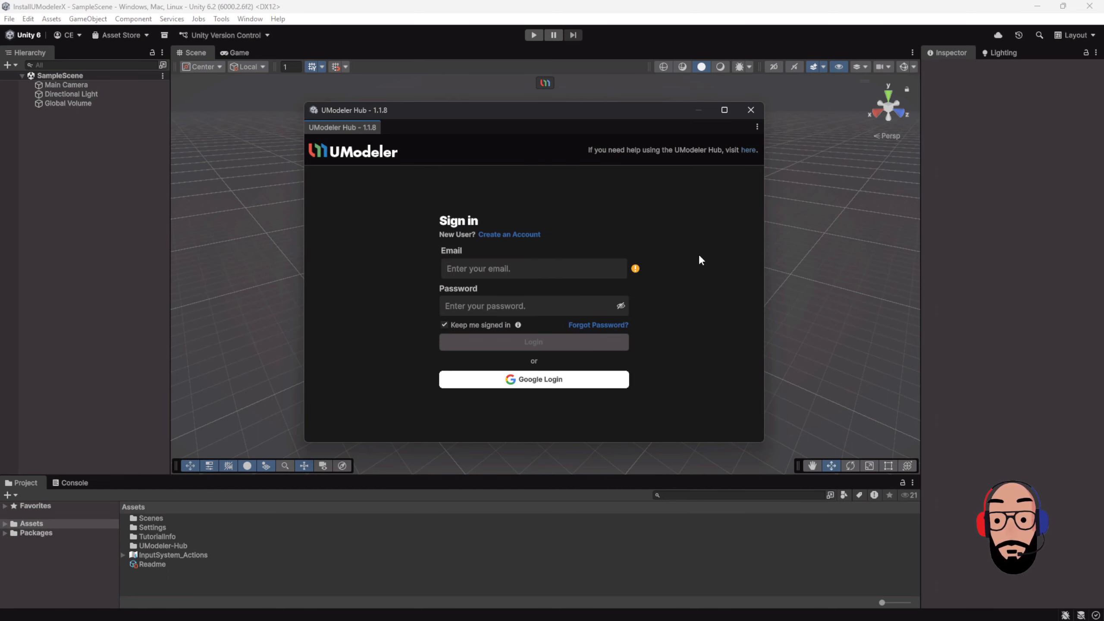
{"action": "left_click", "coordinate": [514, 236]}
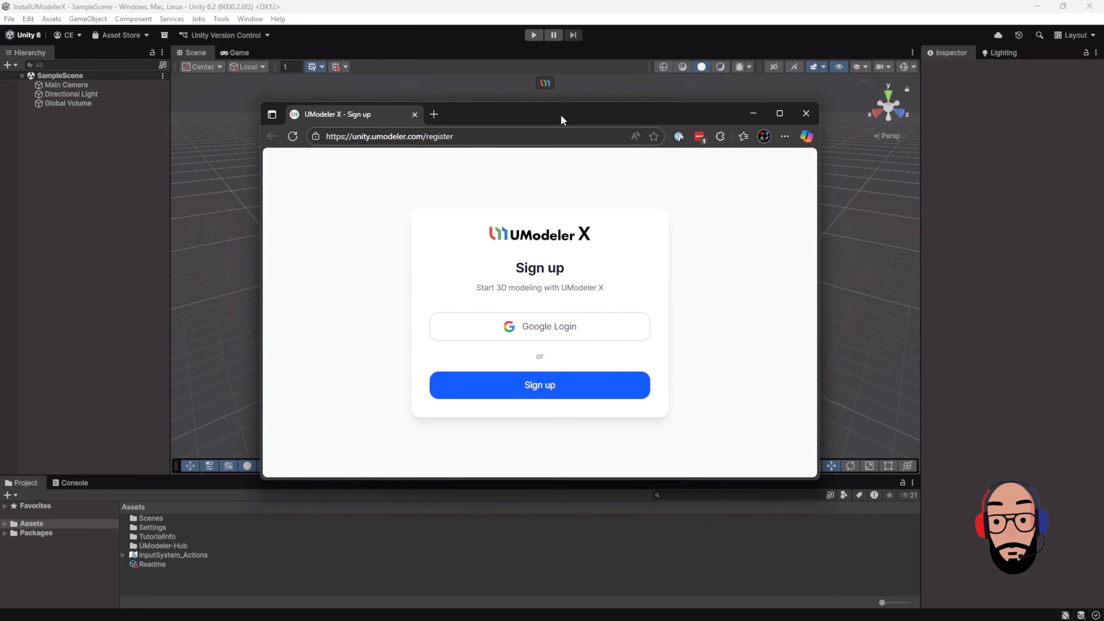
- Sign up by e-mail, entering the account address and the emailed verification code
{"action": "left_click", "coordinate": [564, 392]}
{"action": "key", "text": "ctrl+v"}
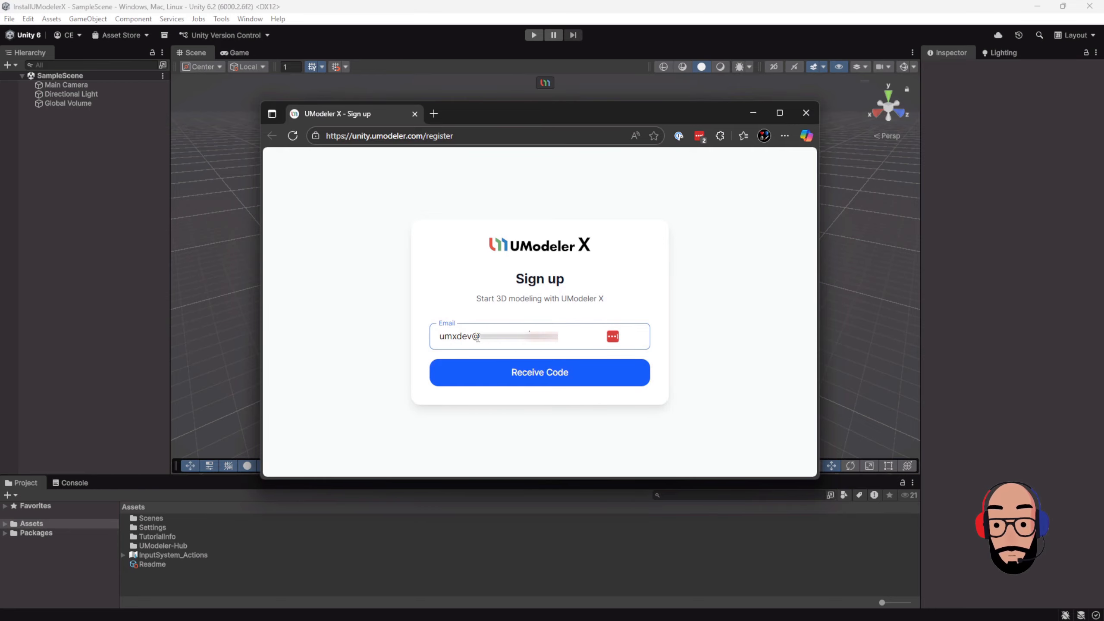
{"action": "left_click", "coordinate": [709, 341]}
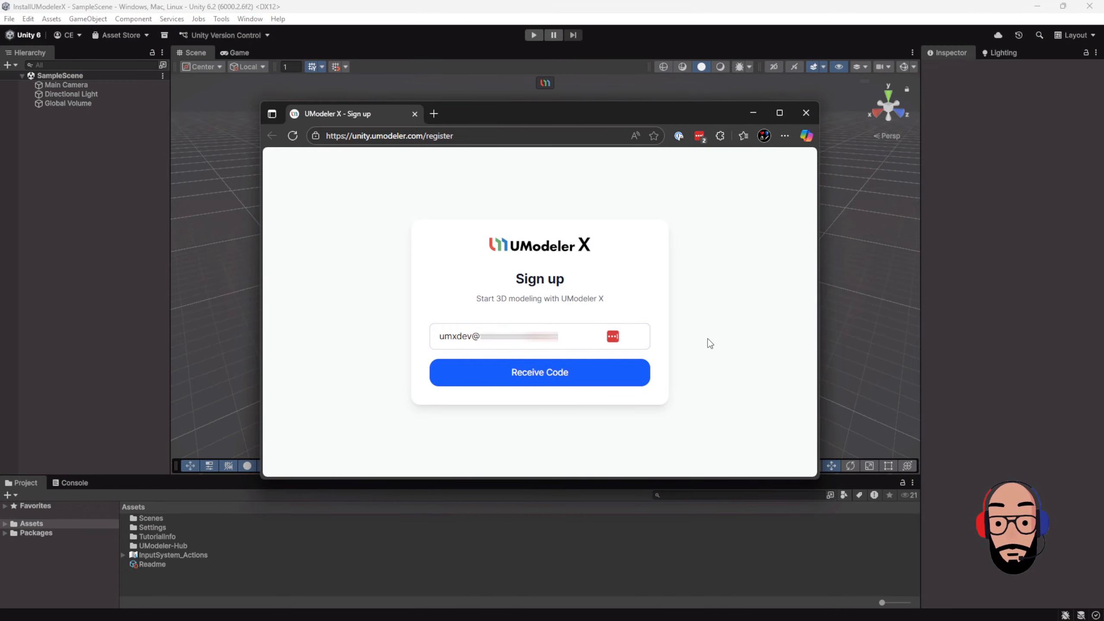
{"action": "left_click", "coordinate": [576, 377]}
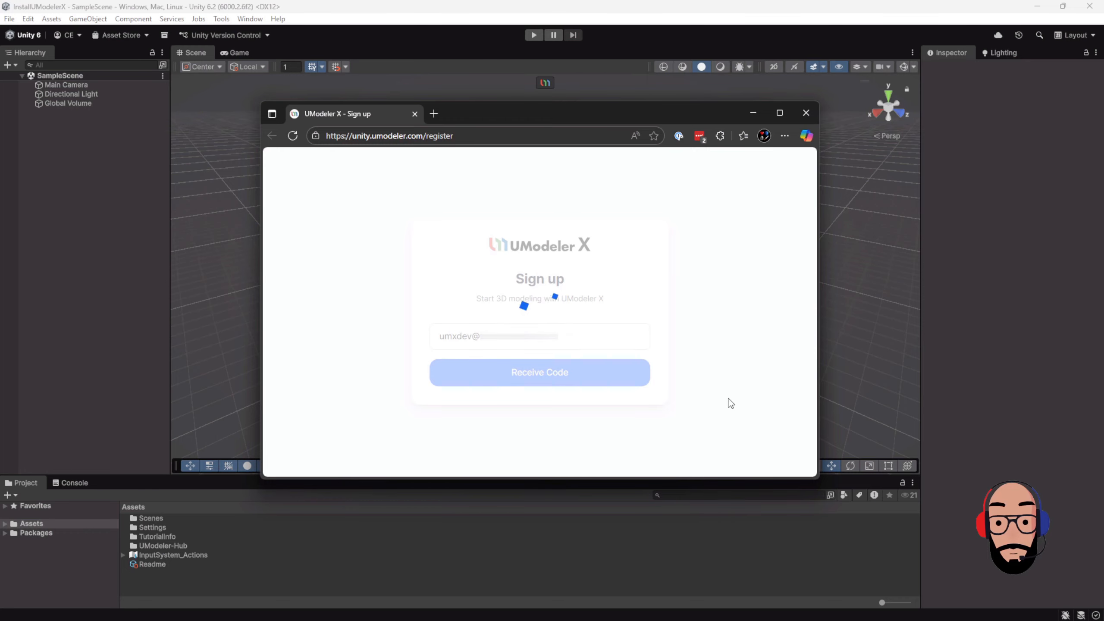
{"action": "left_click", "coordinate": [745, 350]}
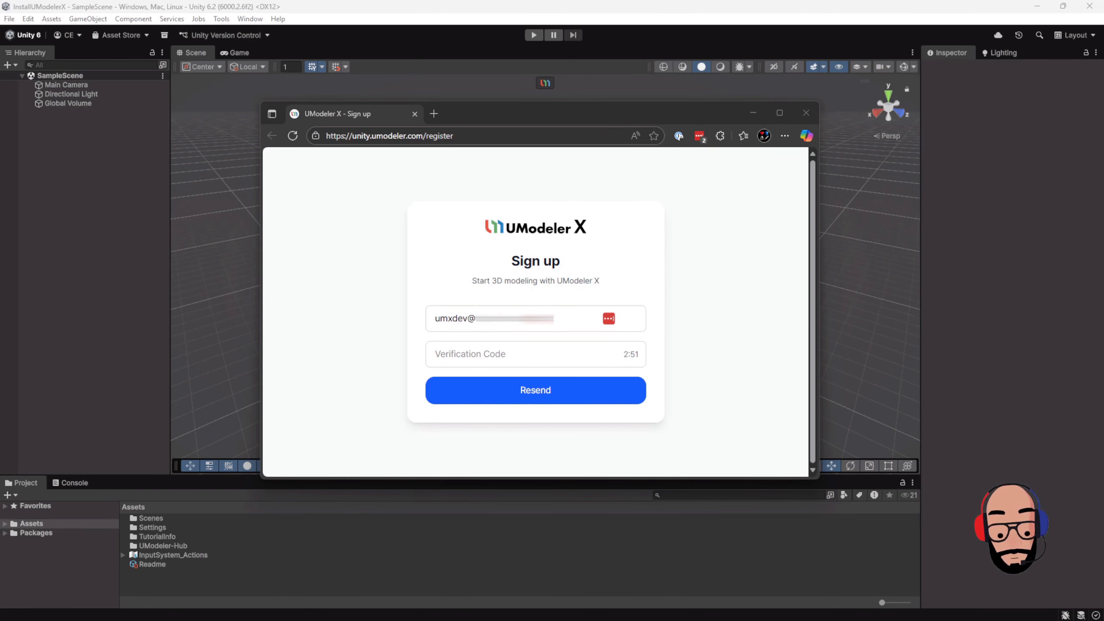
{"action": "left_click", "coordinate": [472, 354]}
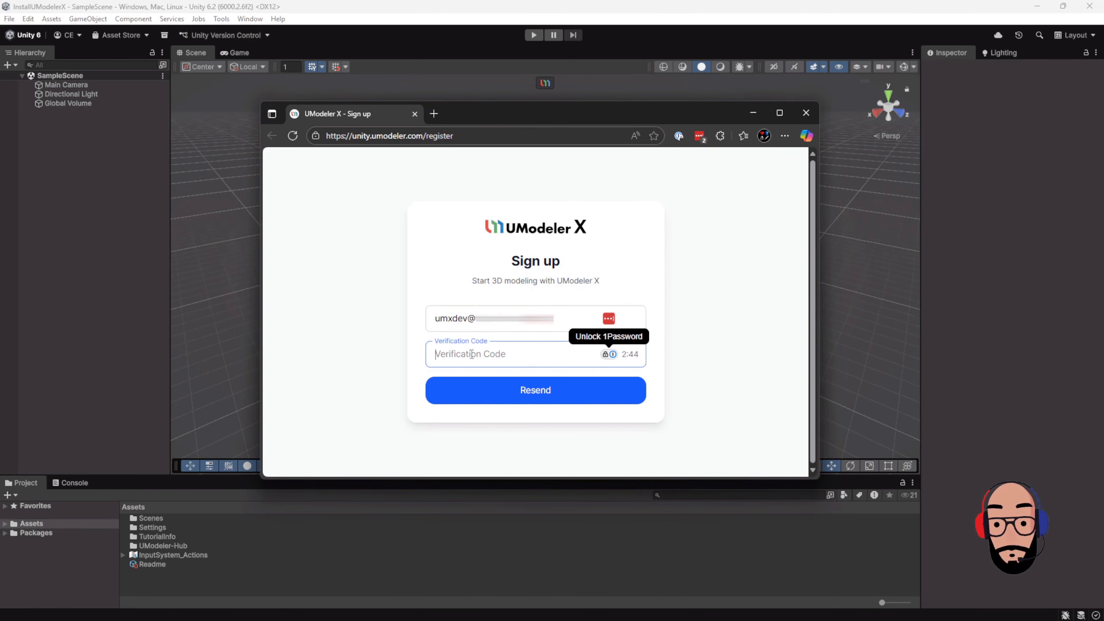
{"action": "left_click", "coordinate": [711, 359]}
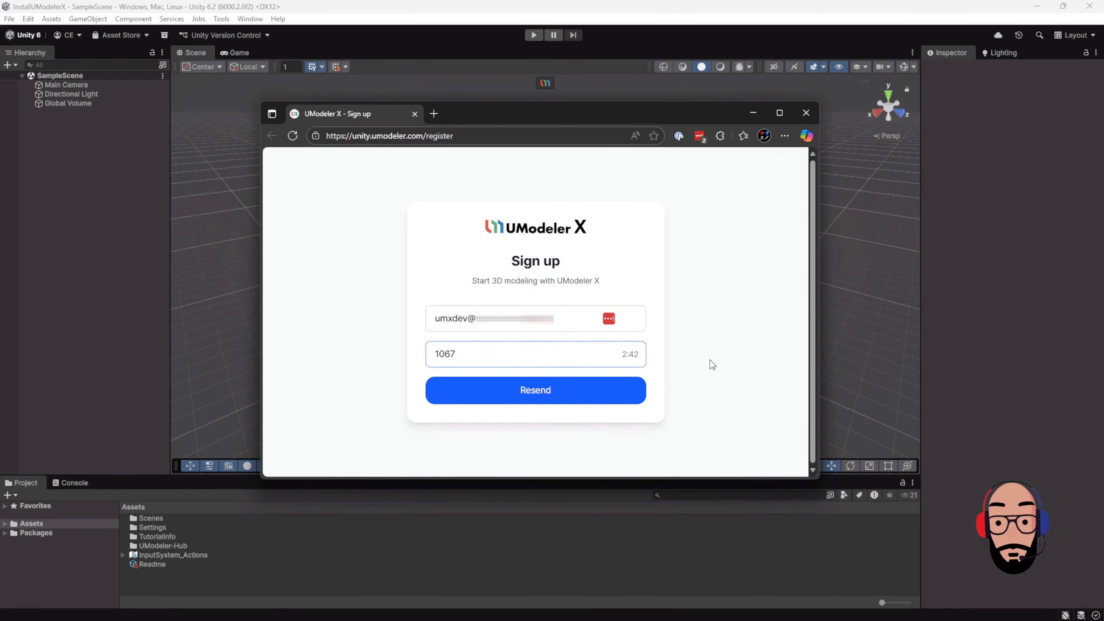
{"action": "left_click", "coordinate": [542, 399]}
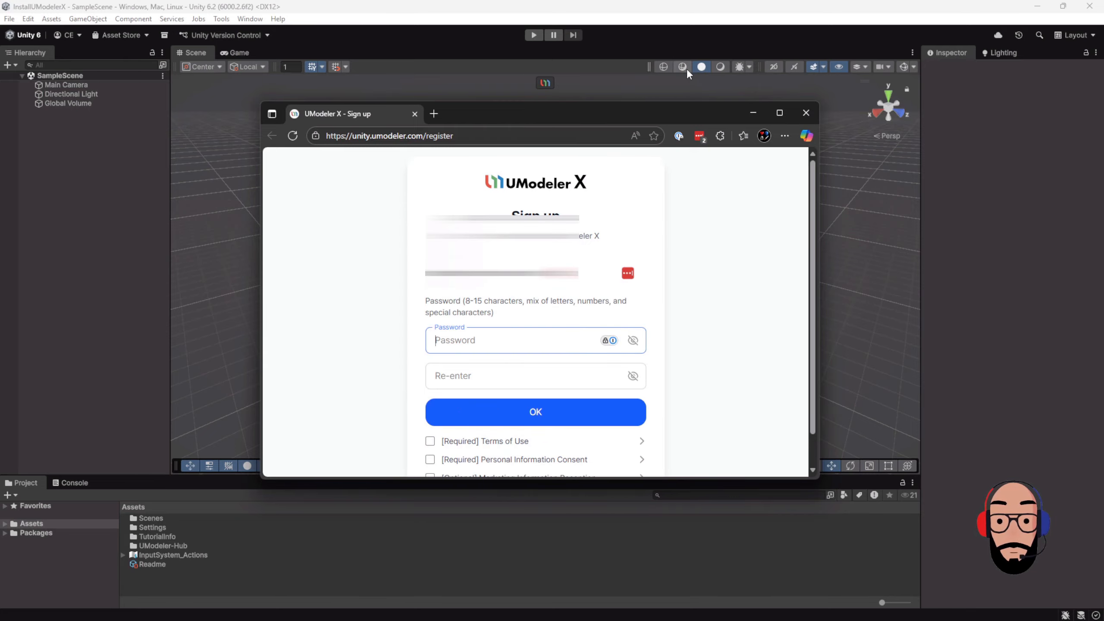
- Set the account password to the suggested one and re-enter it
{"action": "left_click_drag", "start_coordinate": [651, 113], "coordinate": [654, 83]}
{"action": "left_click", "coordinate": [477, 340]}
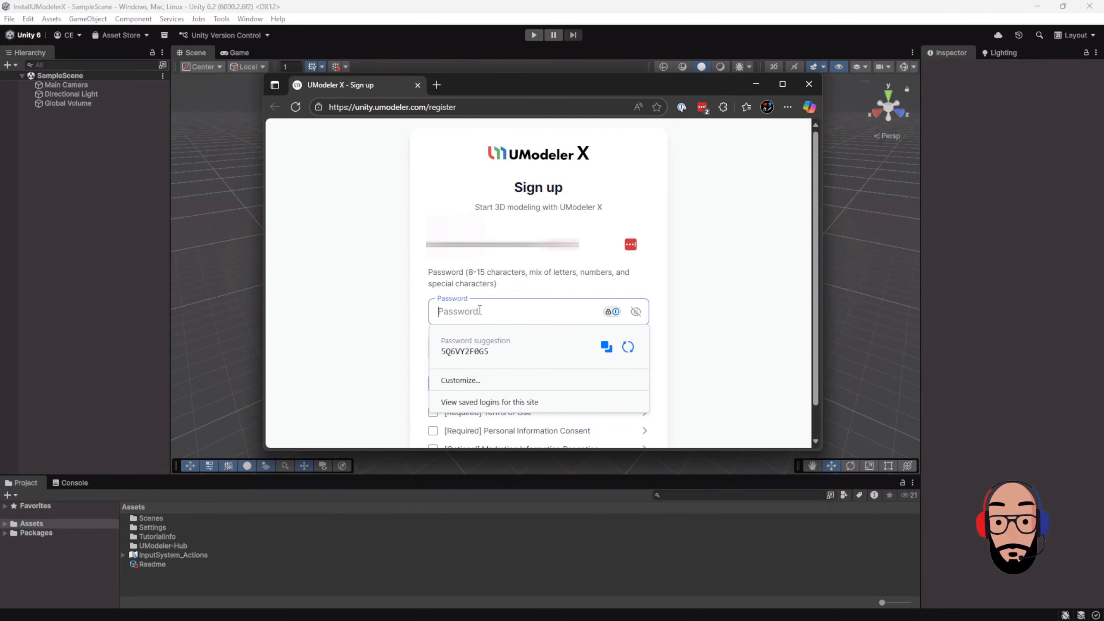
{"action": "type", "text": "•"}
{"action": "left_click", "coordinate": [695, 323]}
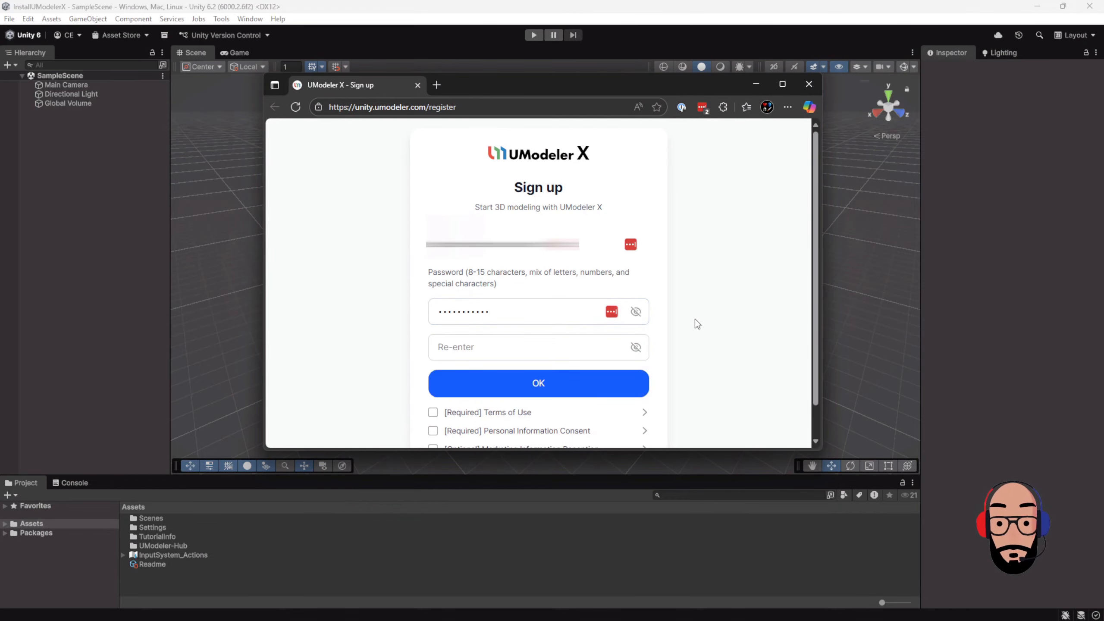
{"action": "left_click", "coordinate": [515, 347]}
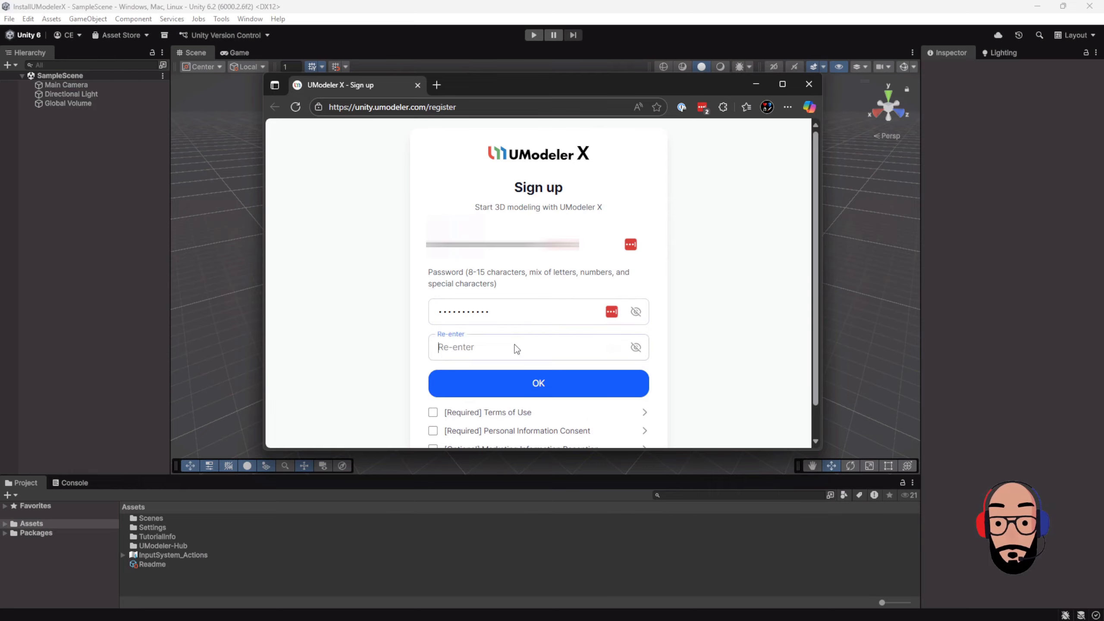
{"action": "type", "text": "•••••••••••"}
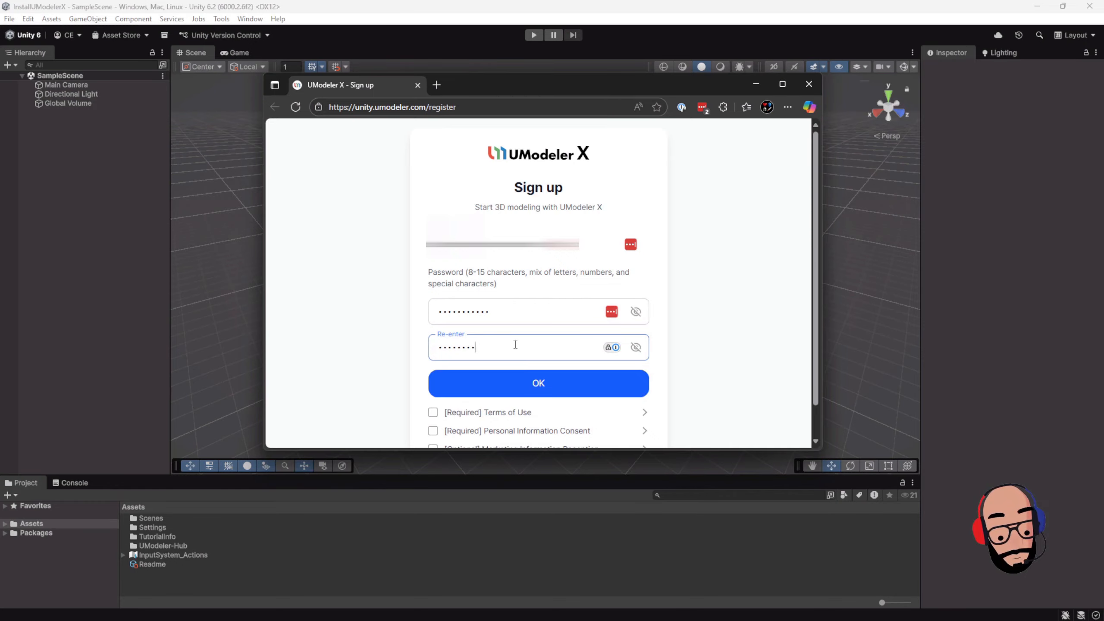
- Agree to Terms of Use, Personal Information Consent and Marketing, submit, then close the browser
{"action": "scroll", "coordinate": [435, 383], "scroll_direction": "down", "scroll_amount": 1}
{"action": "left_click", "coordinate": [433, 378]}
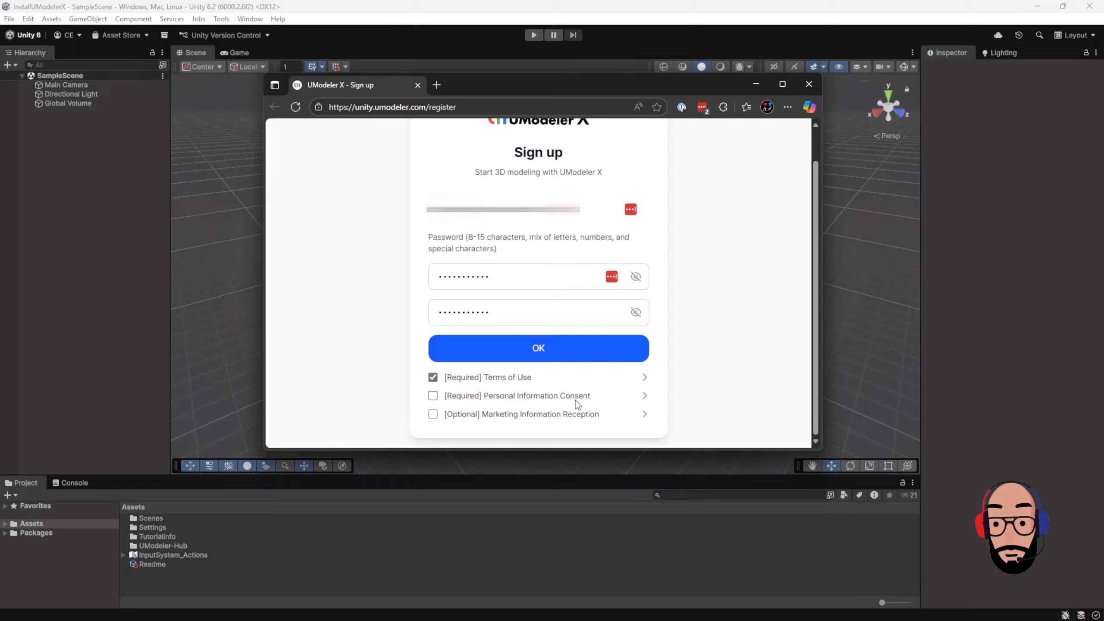
{"action": "left_click", "coordinate": [433, 397]}
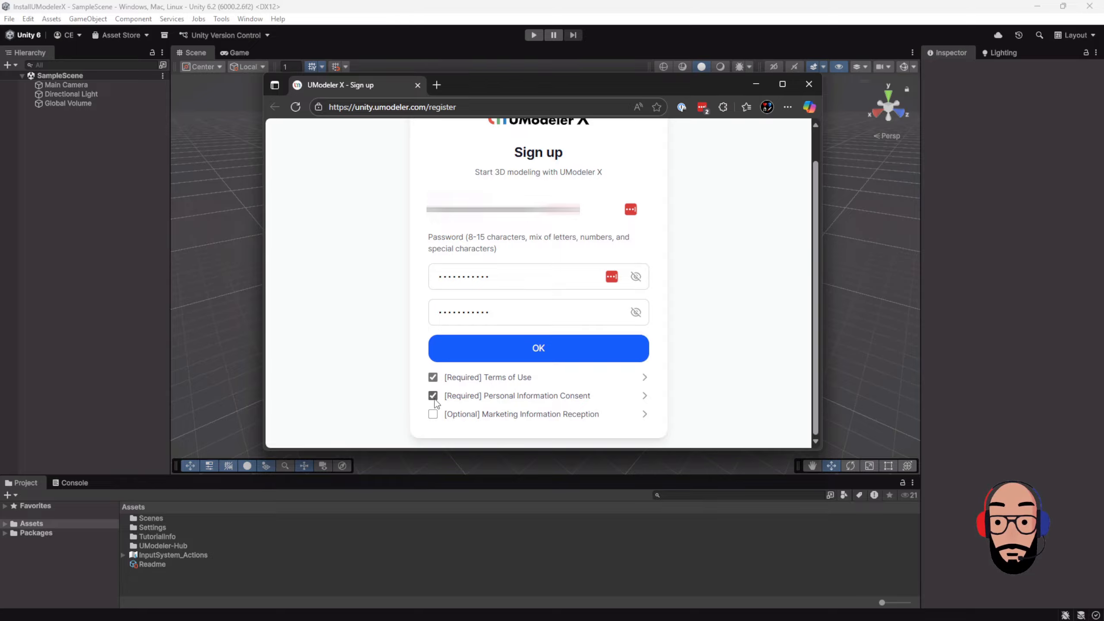
{"action": "left_click", "coordinate": [433, 414]}
{"action": "scroll", "coordinate": [746, 360], "scroll_direction": "up", "scroll_amount": 1}
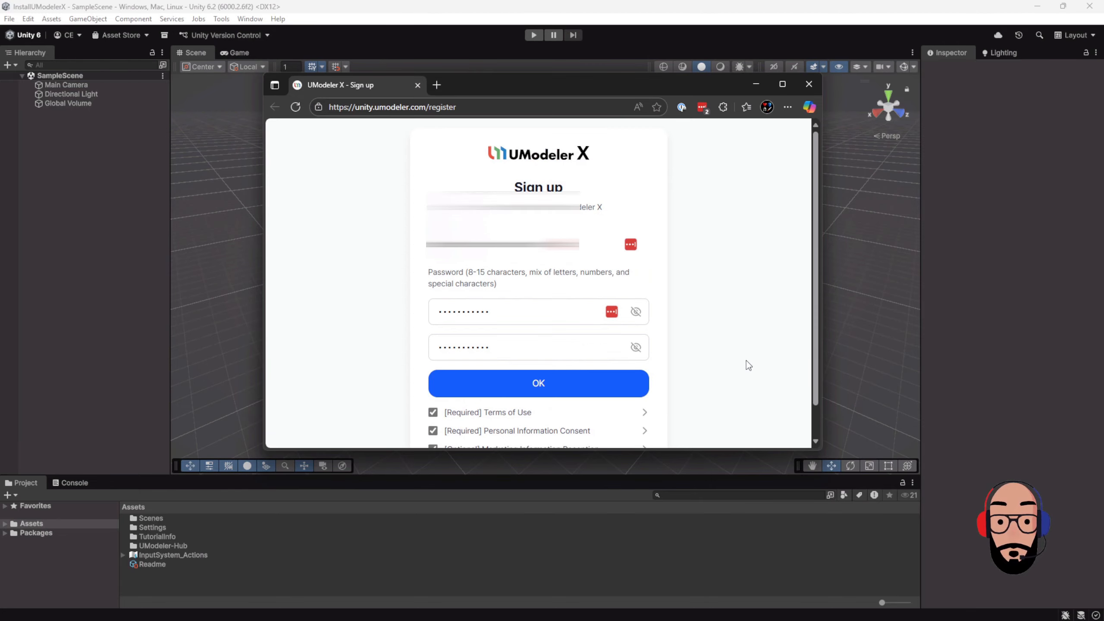
{"action": "left_click", "coordinate": [548, 385]}
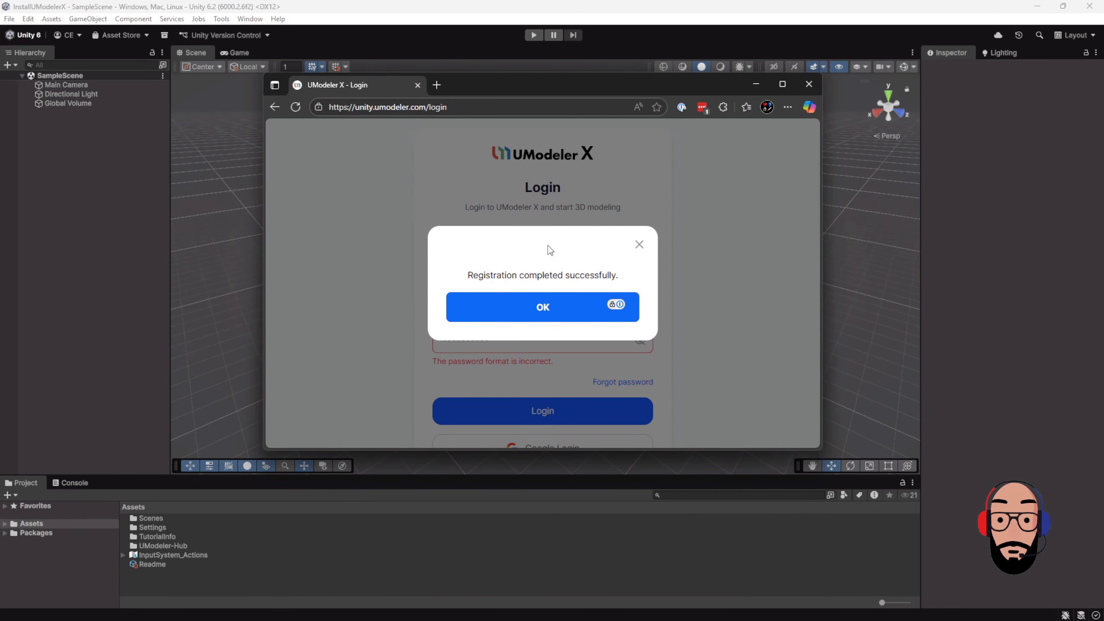
{"action": "left_click", "coordinate": [543, 307]}
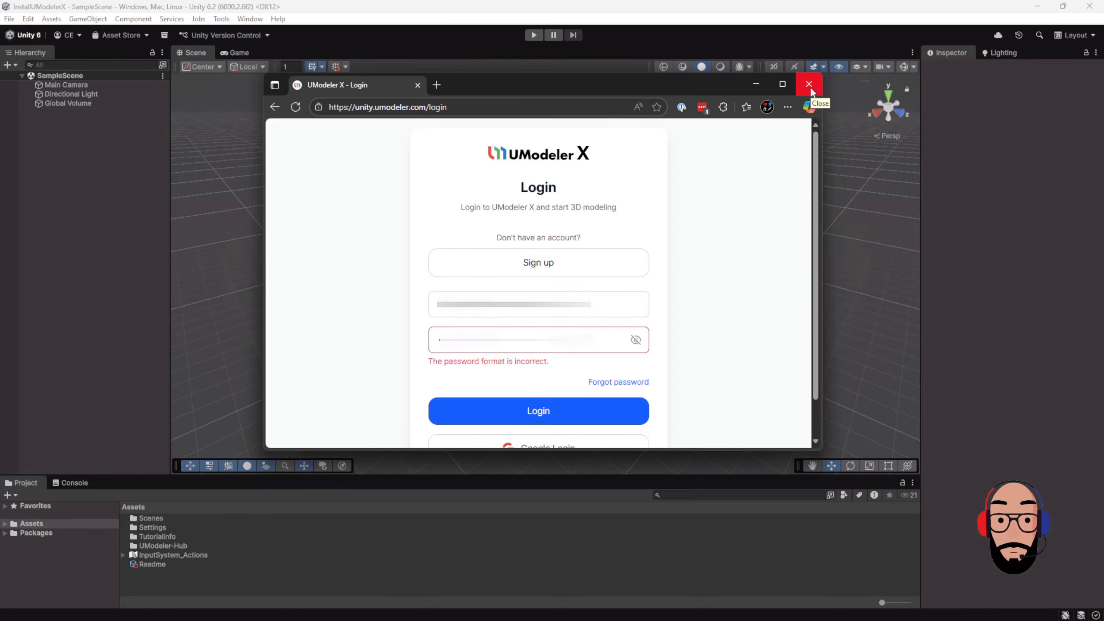
{"action": "left_click", "coordinate": [809, 84]}
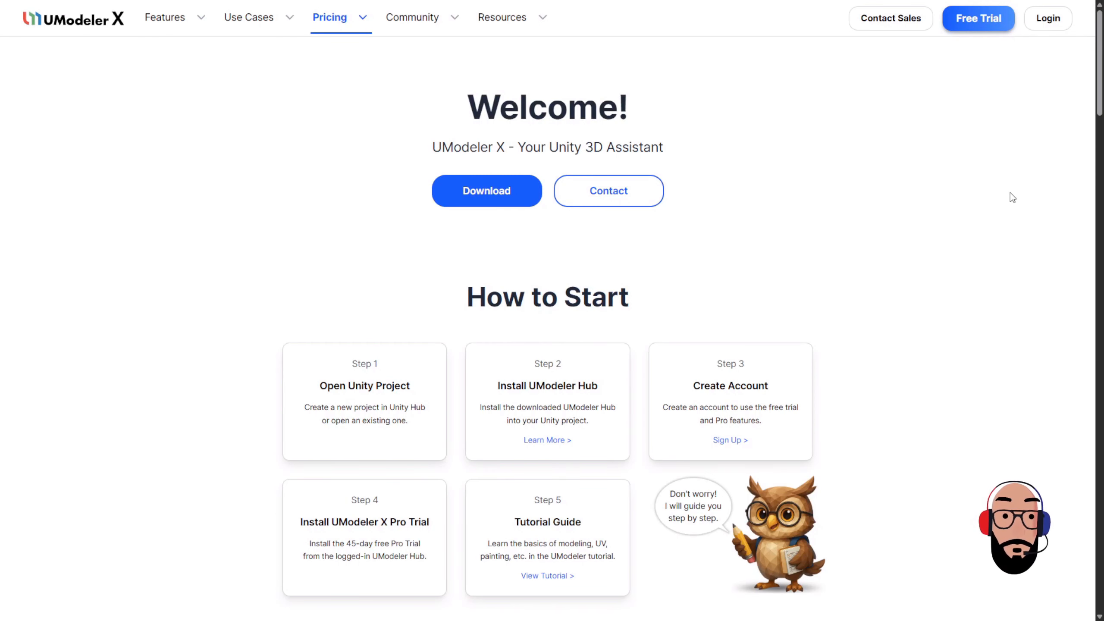
- Log in to the new UModeler X account and keep English as the notification language
{"action": "left_click", "coordinate": [1048, 20]}
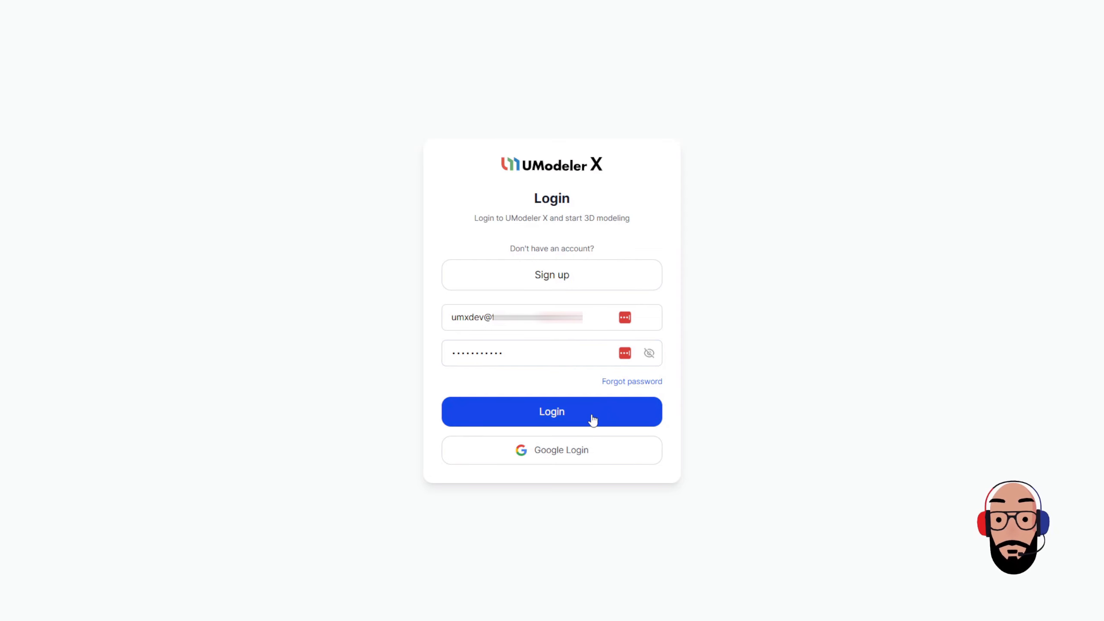
{"action": "left_click", "coordinate": [592, 413]}
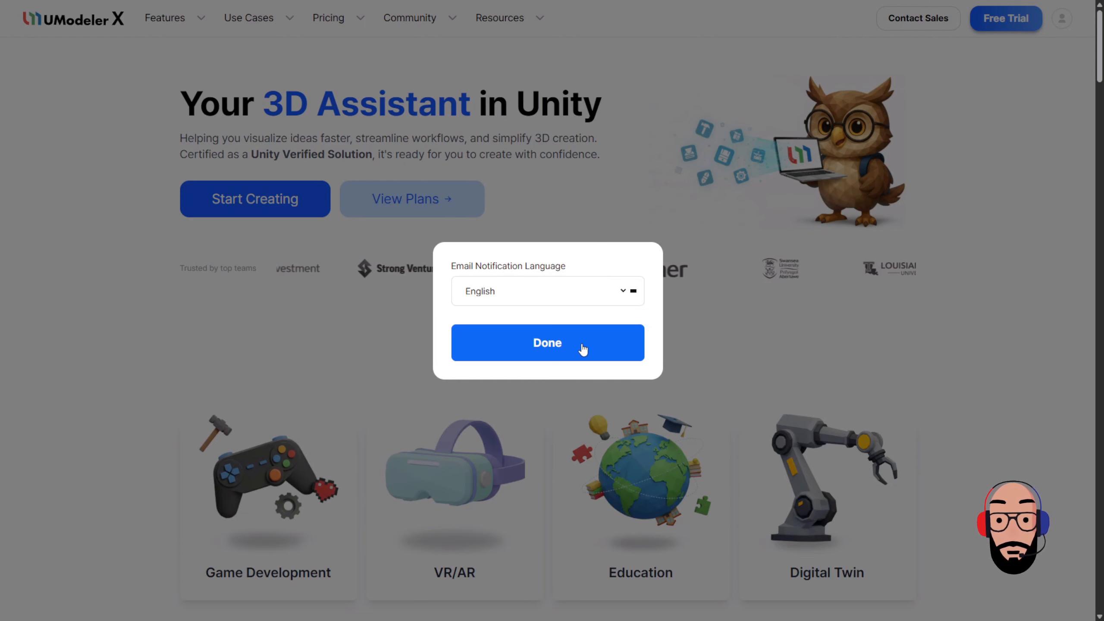
{"action": "left_click", "coordinate": [556, 346]}
{"action": "left_click", "coordinate": [1062, 18]}
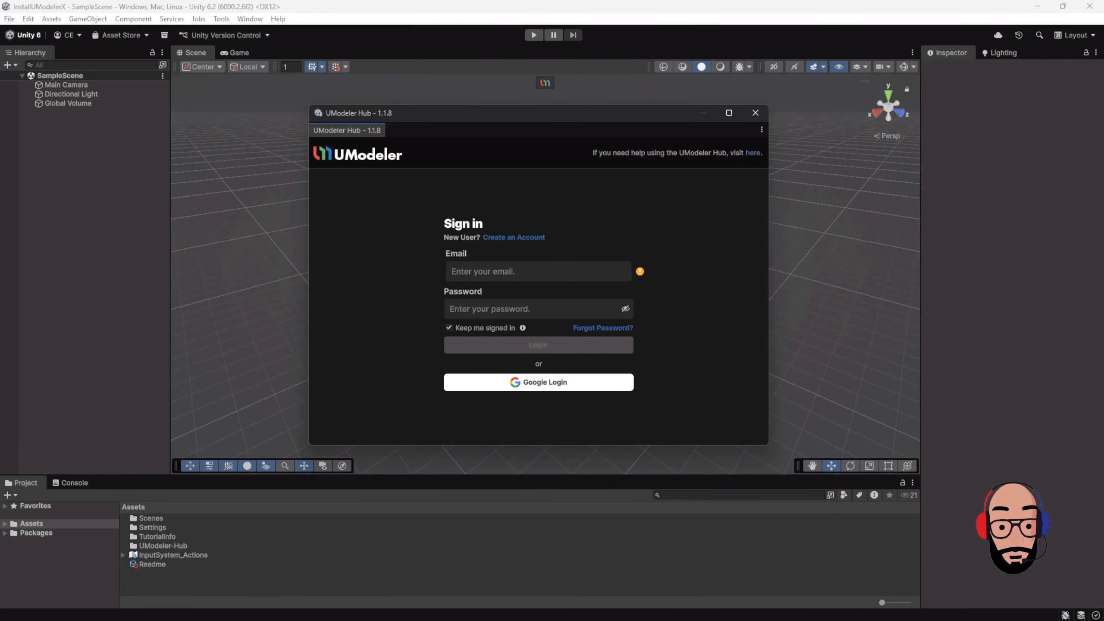
- Log in to UModeler Hub using the account e-mail and password
{"action": "left_click", "coordinate": [499, 273]}
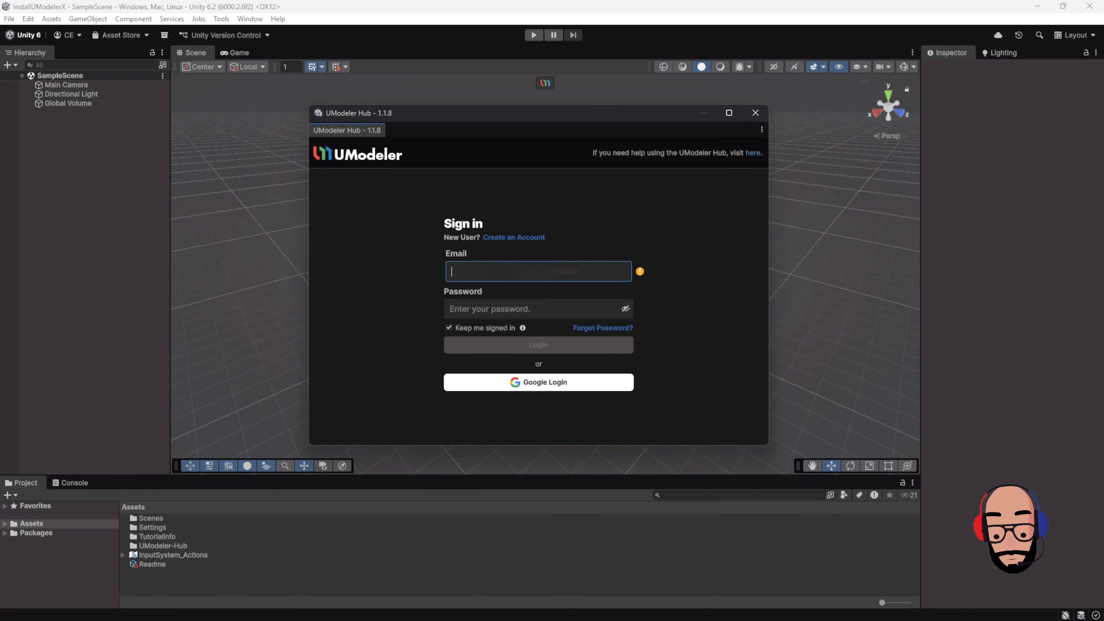
{"action": "key", "text": "ctrl+v"}
{"action": "left_click", "coordinate": [540, 310]}
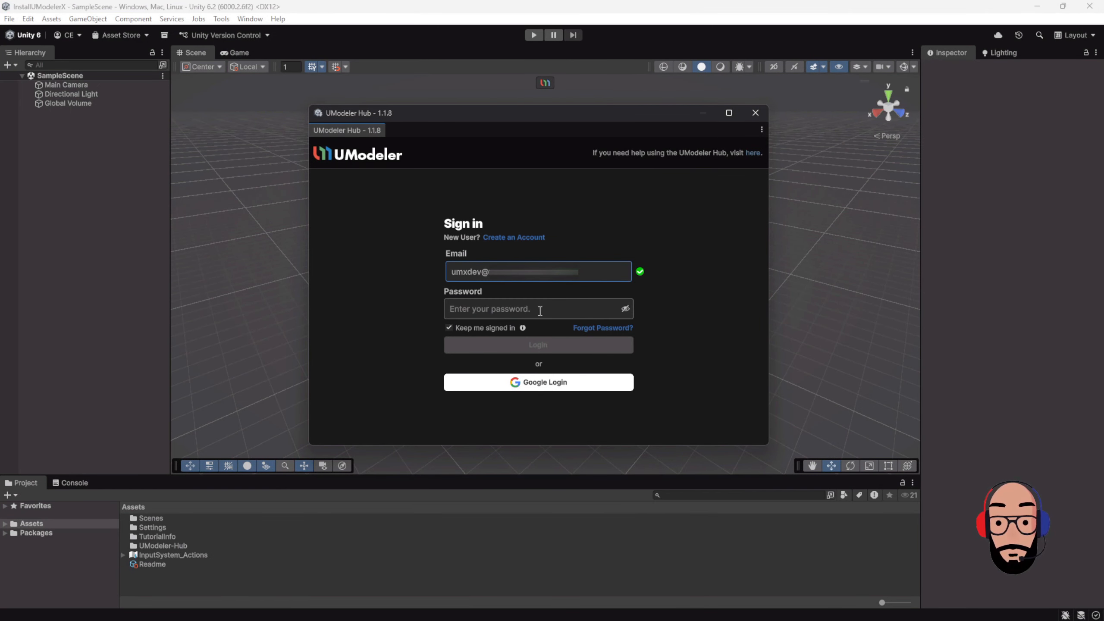
{"action": "type", "text": "*********"}
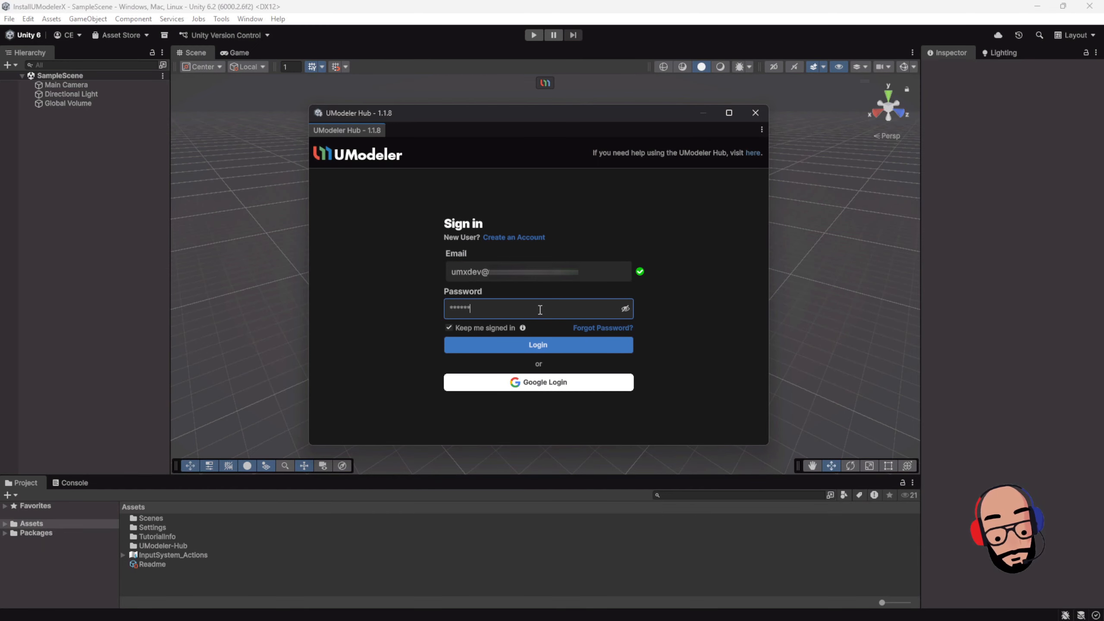
{"action": "type", "text": "**"}
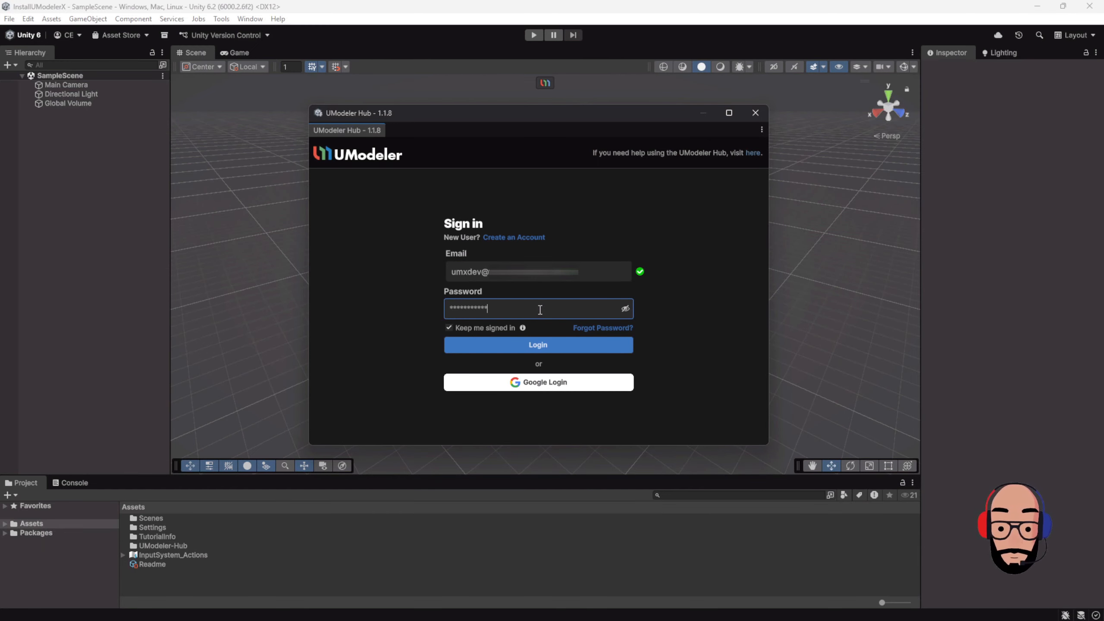
{"action": "left_click", "coordinate": [548, 346]}
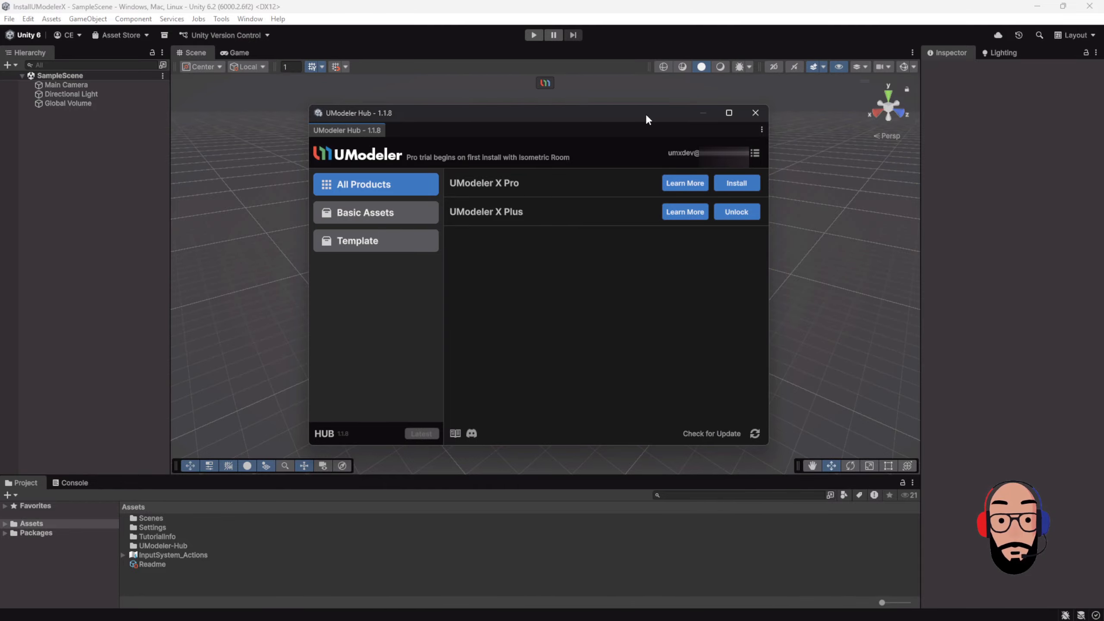
- Install UModeler X Pro version 1.1.24-pro from the hub, then close the hub window
{"action": "left_click_drag", "start_coordinate": [646, 112], "coordinate": [644, 114]}
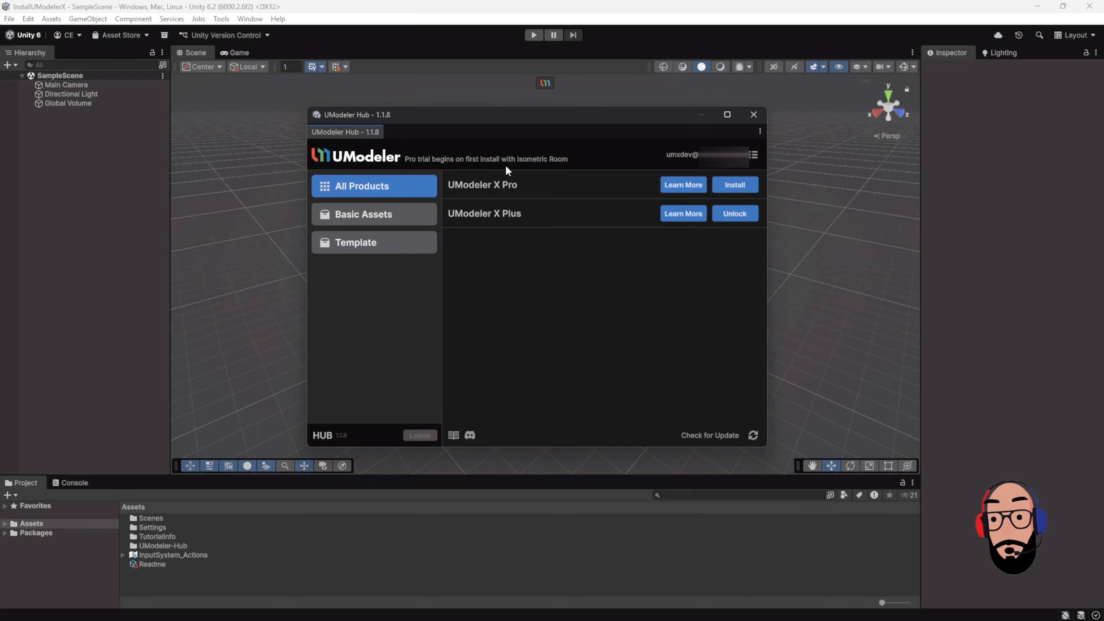
{"action": "left_click", "coordinate": [735, 186]}
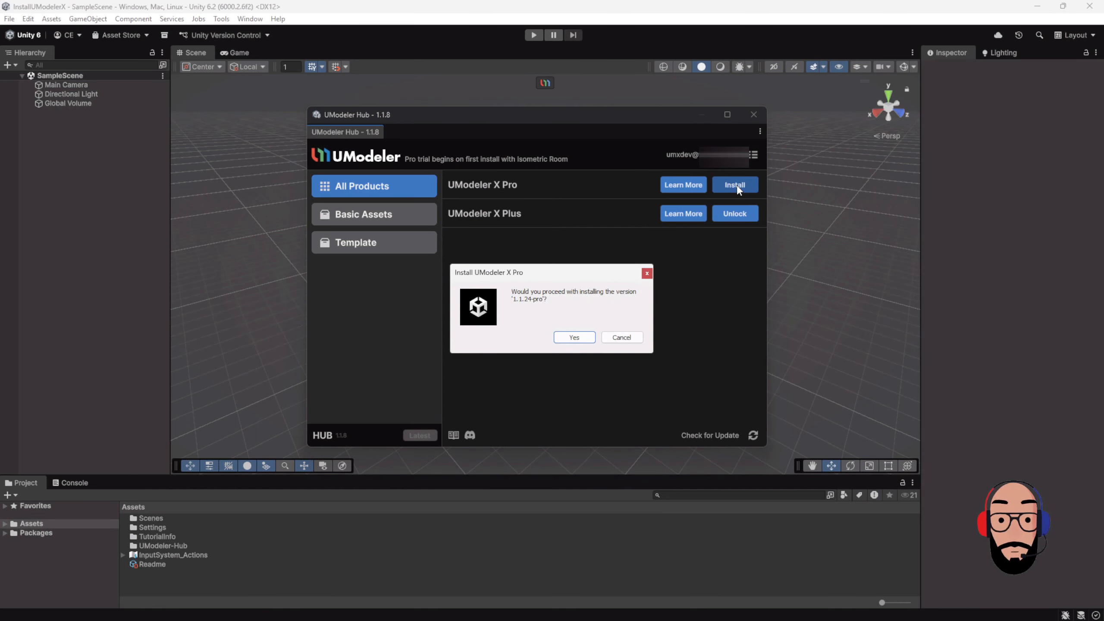
{"action": "left_click", "coordinate": [574, 338]}
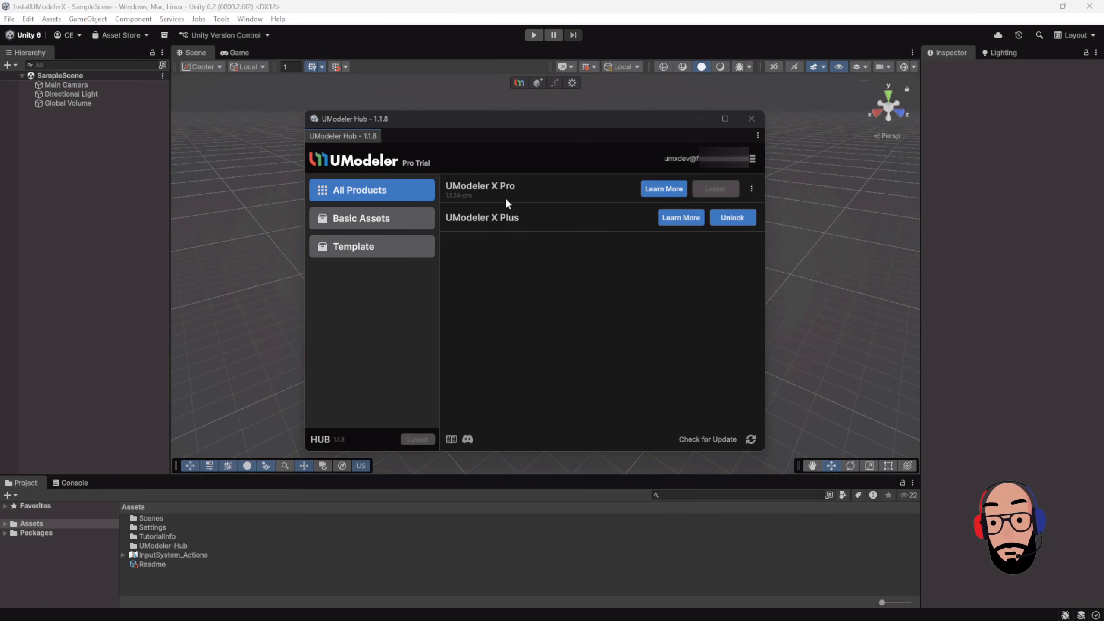
{"action": "left_click_drag", "start_coordinate": [550, 115], "coordinate": [547, 115]}
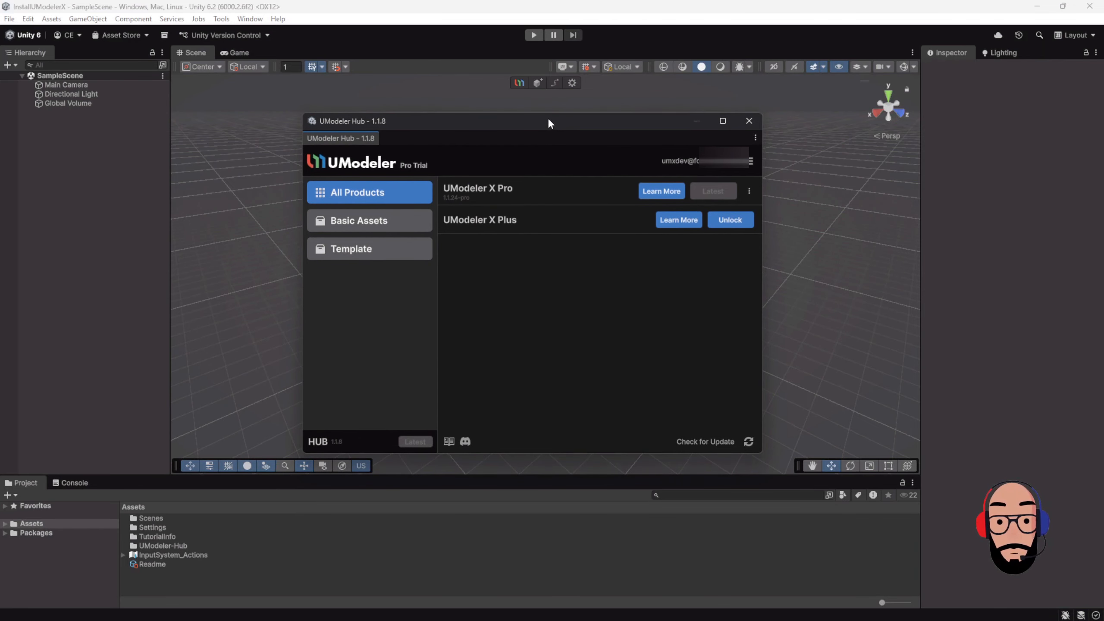
{"action": "left_click", "coordinate": [749, 120]}
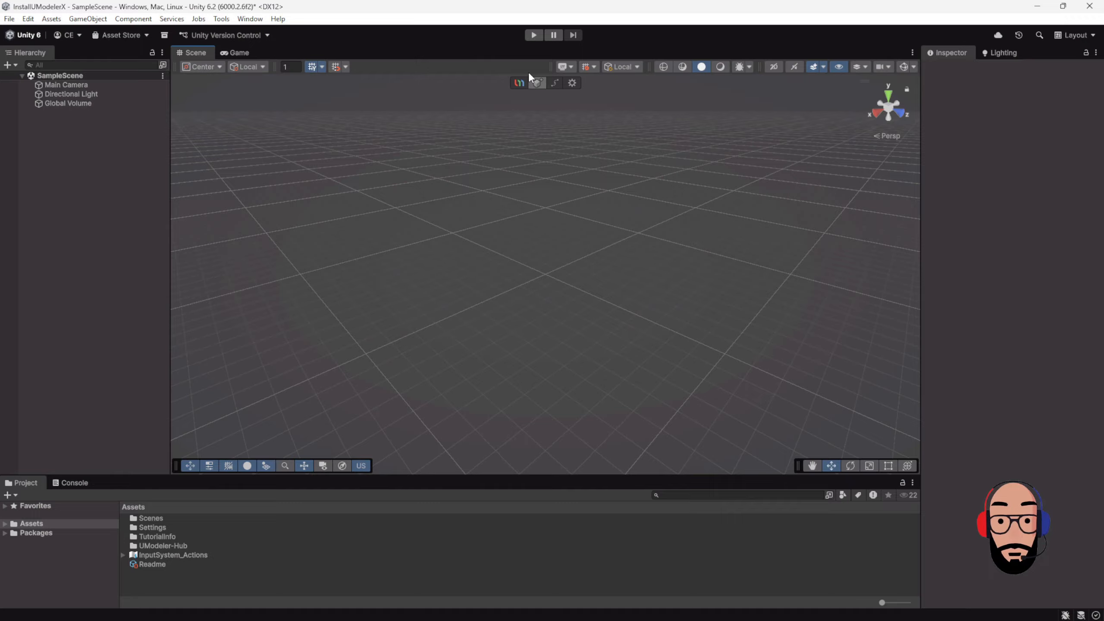
- Create a UModeler X Box primitive by drawing its base and height on the grid, then deselect it
{"action": "left_click", "coordinate": [536, 83]}
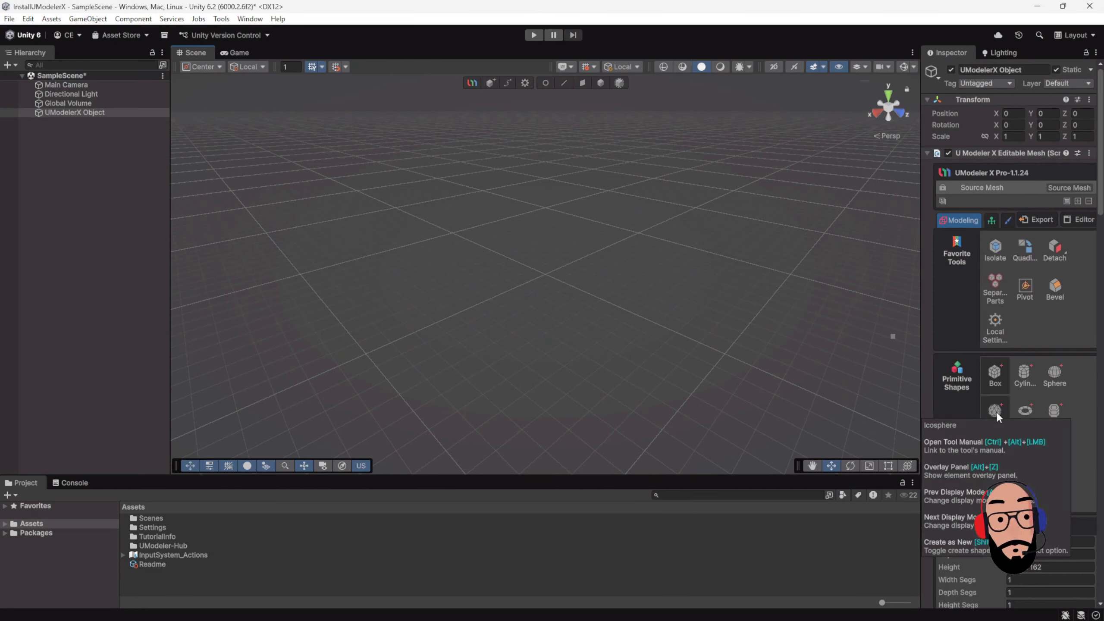
{"action": "left_click", "coordinate": [997, 374]}
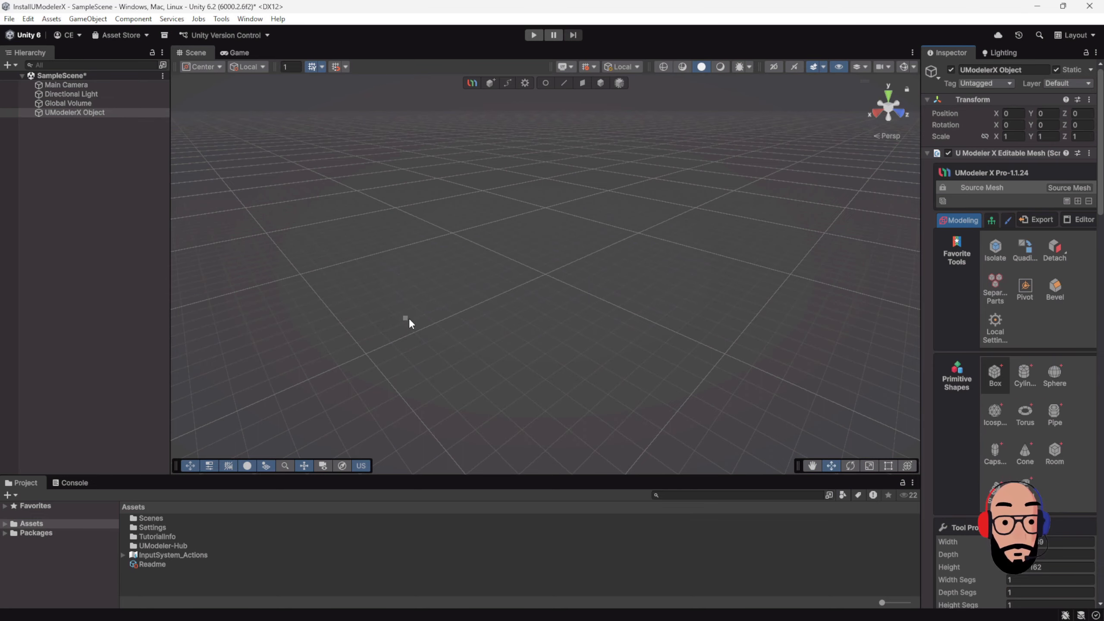
{"action": "left_click", "coordinate": [470, 280]}
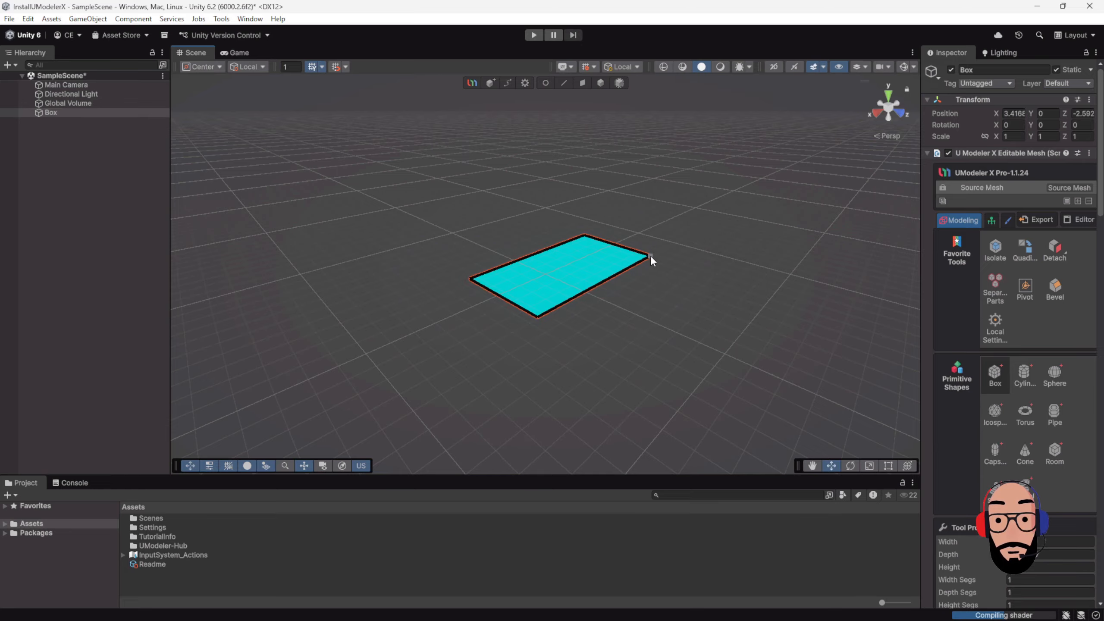
{"action": "left_click", "coordinate": [651, 255]}
{"action": "left_click", "coordinate": [638, 135]}
{"action": "left_click", "coordinate": [601, 84]}
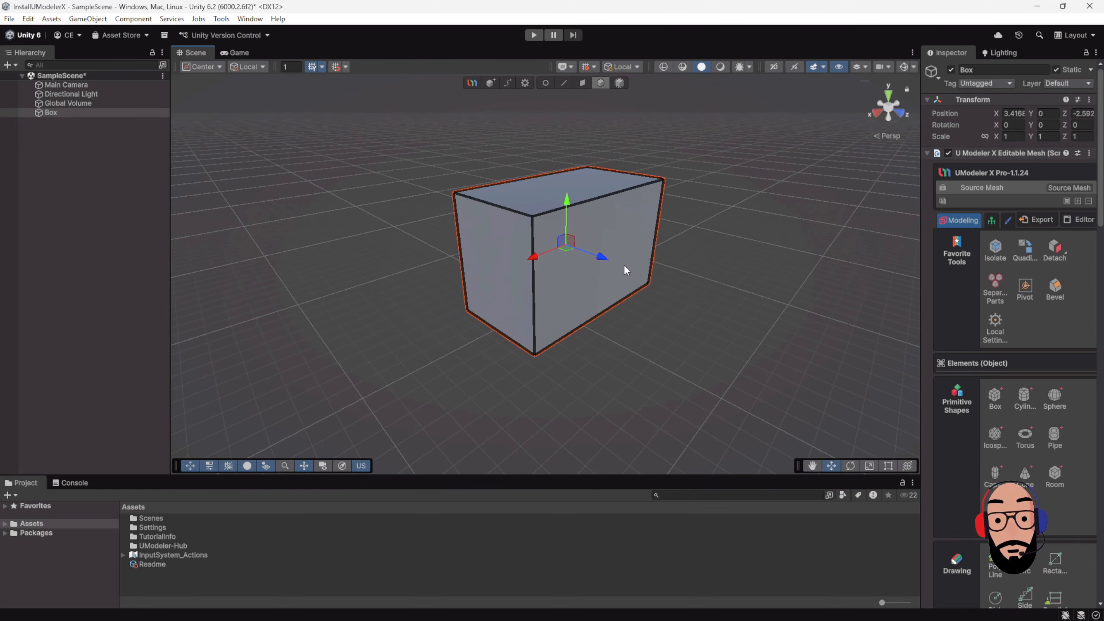
{"action": "left_click", "coordinate": [649, 341]}
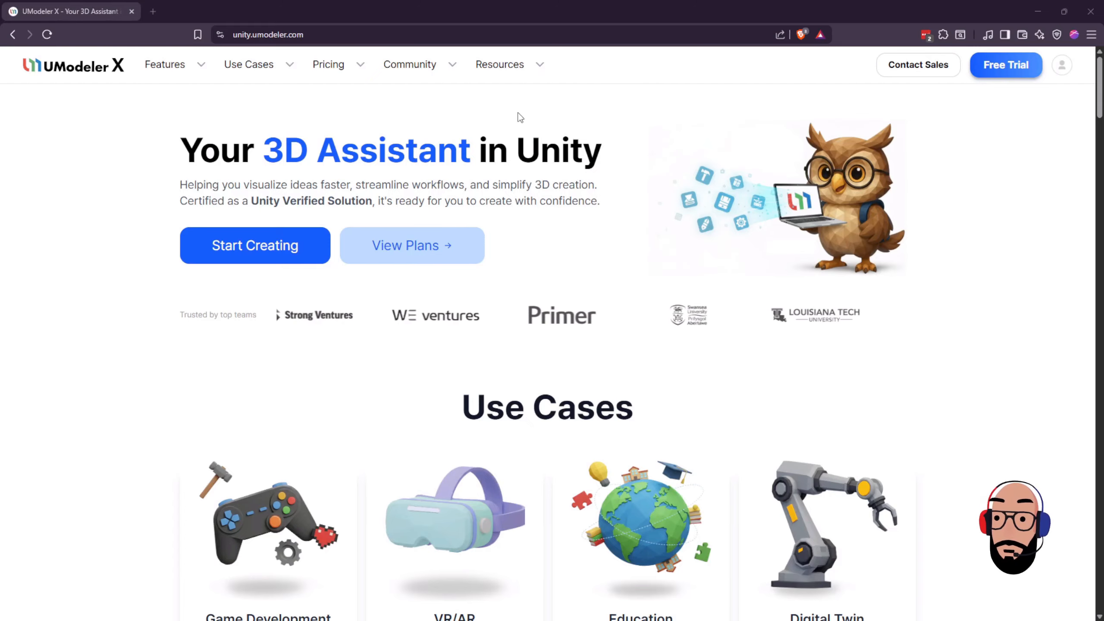
- In the UModeler X Manual, go to the Basics Tutorial page and scroll to the Modes Basics video
{"action": "left_click", "coordinate": [501, 64]}
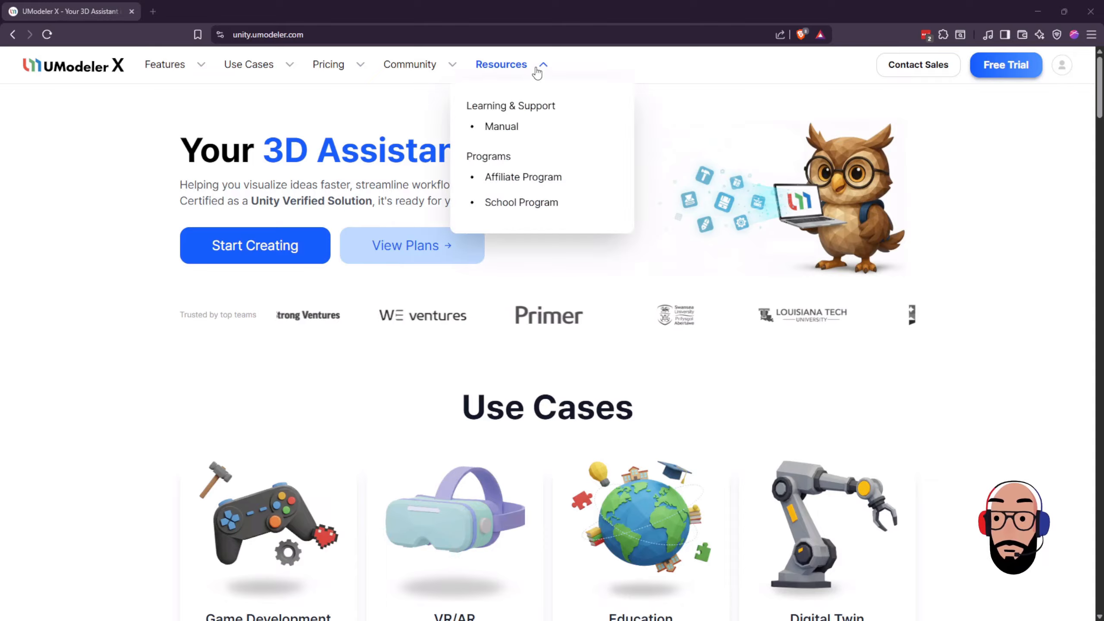
{"action": "left_click", "coordinate": [504, 128]}
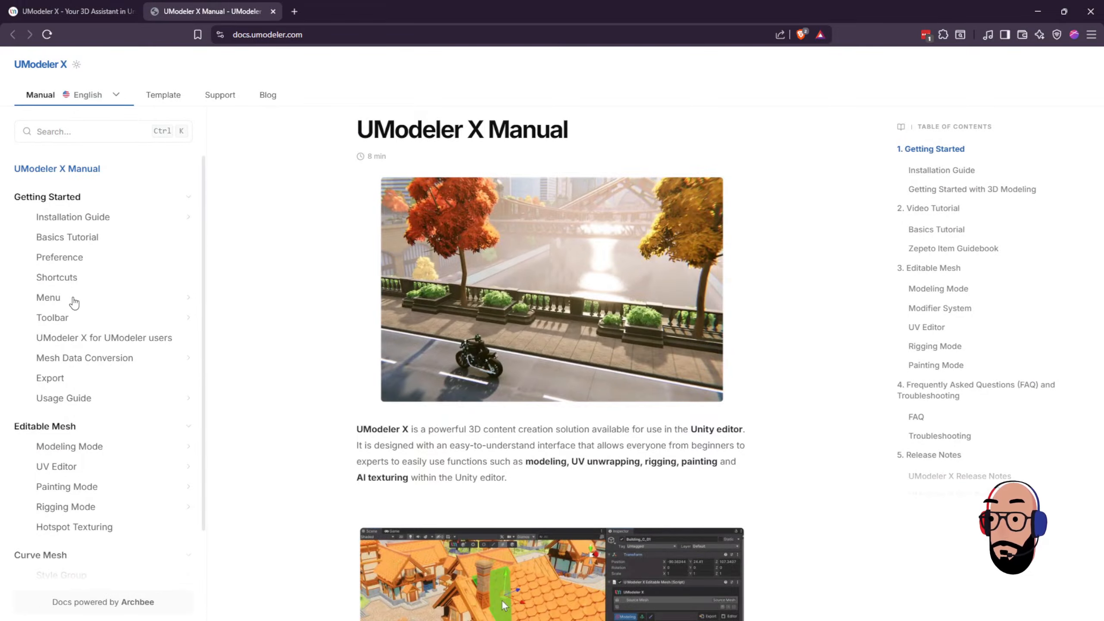
{"action": "left_click", "coordinate": [70, 219]}
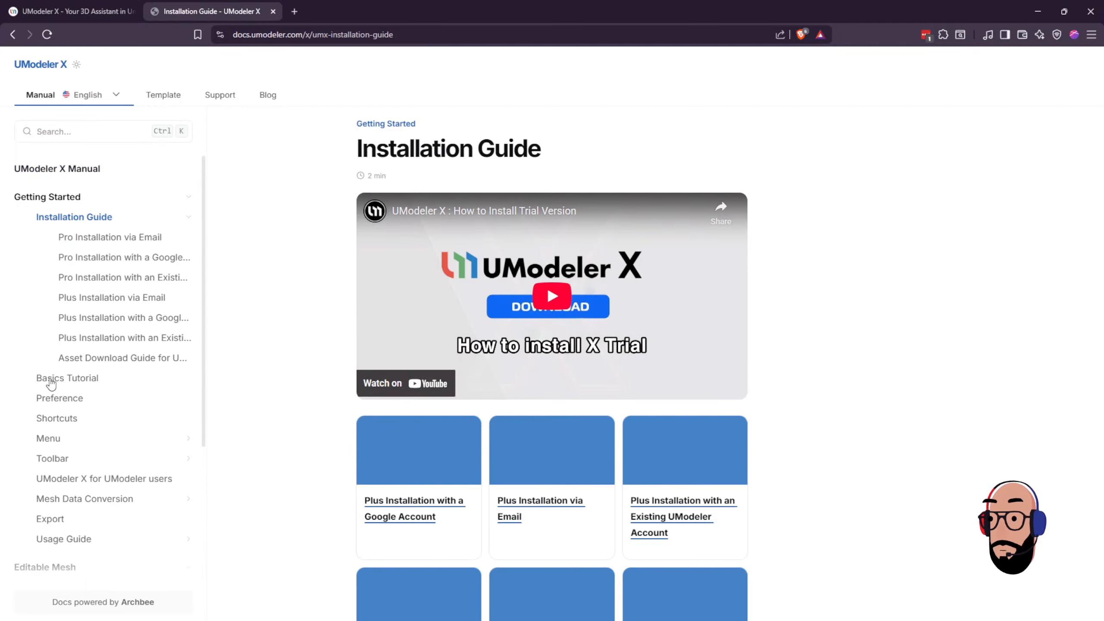
{"action": "left_click", "coordinate": [65, 380]}
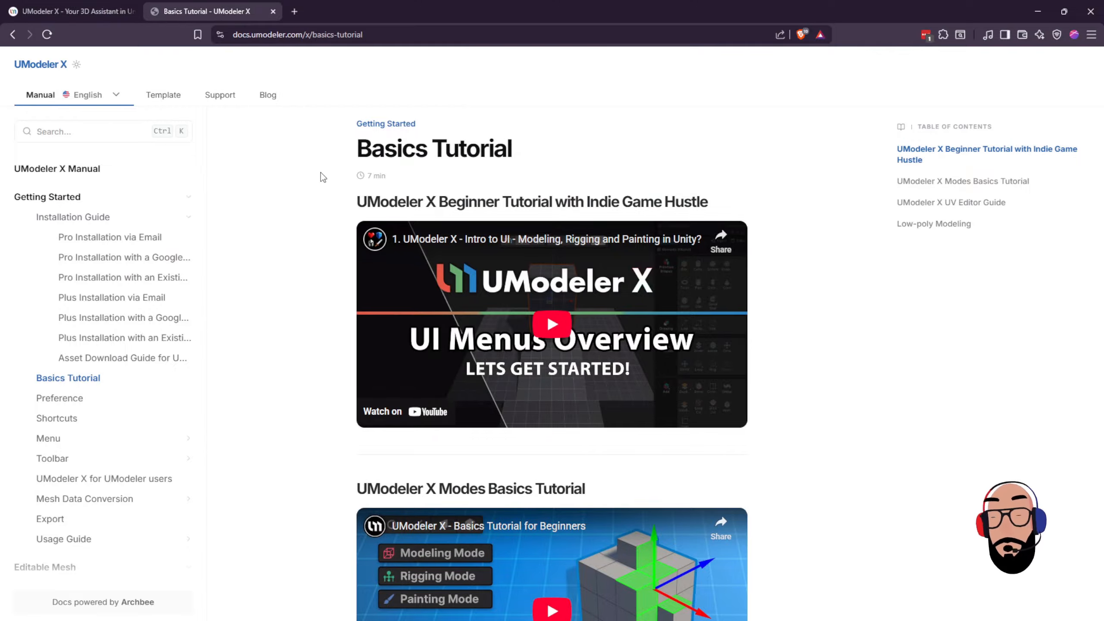
{"action": "scroll", "coordinate": [348, 344], "scroll_direction": "down", "scroll_amount": 4}
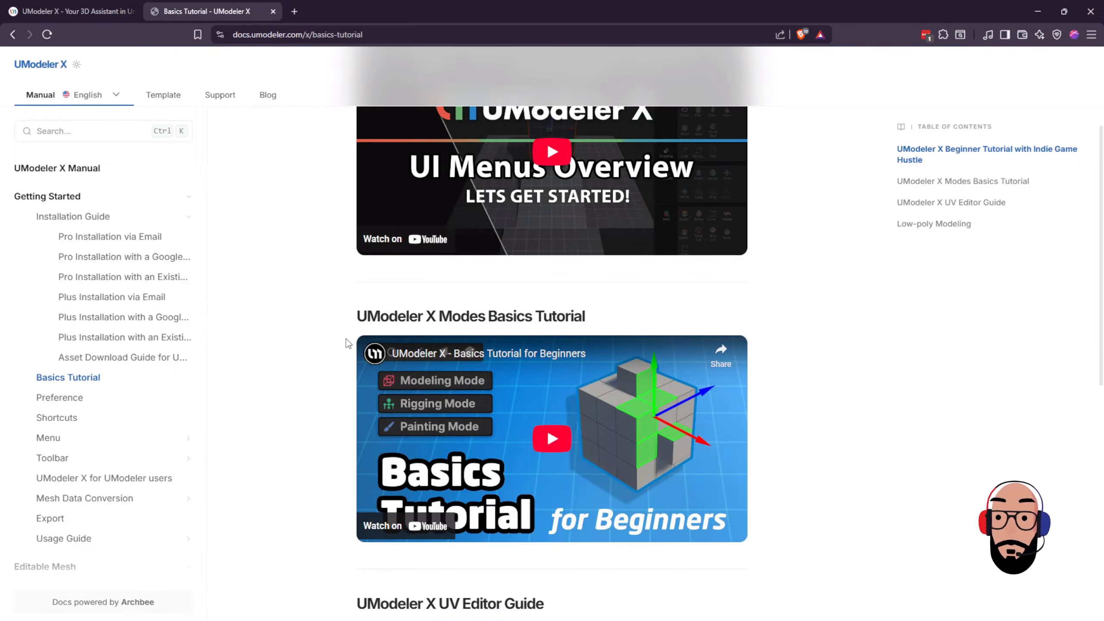